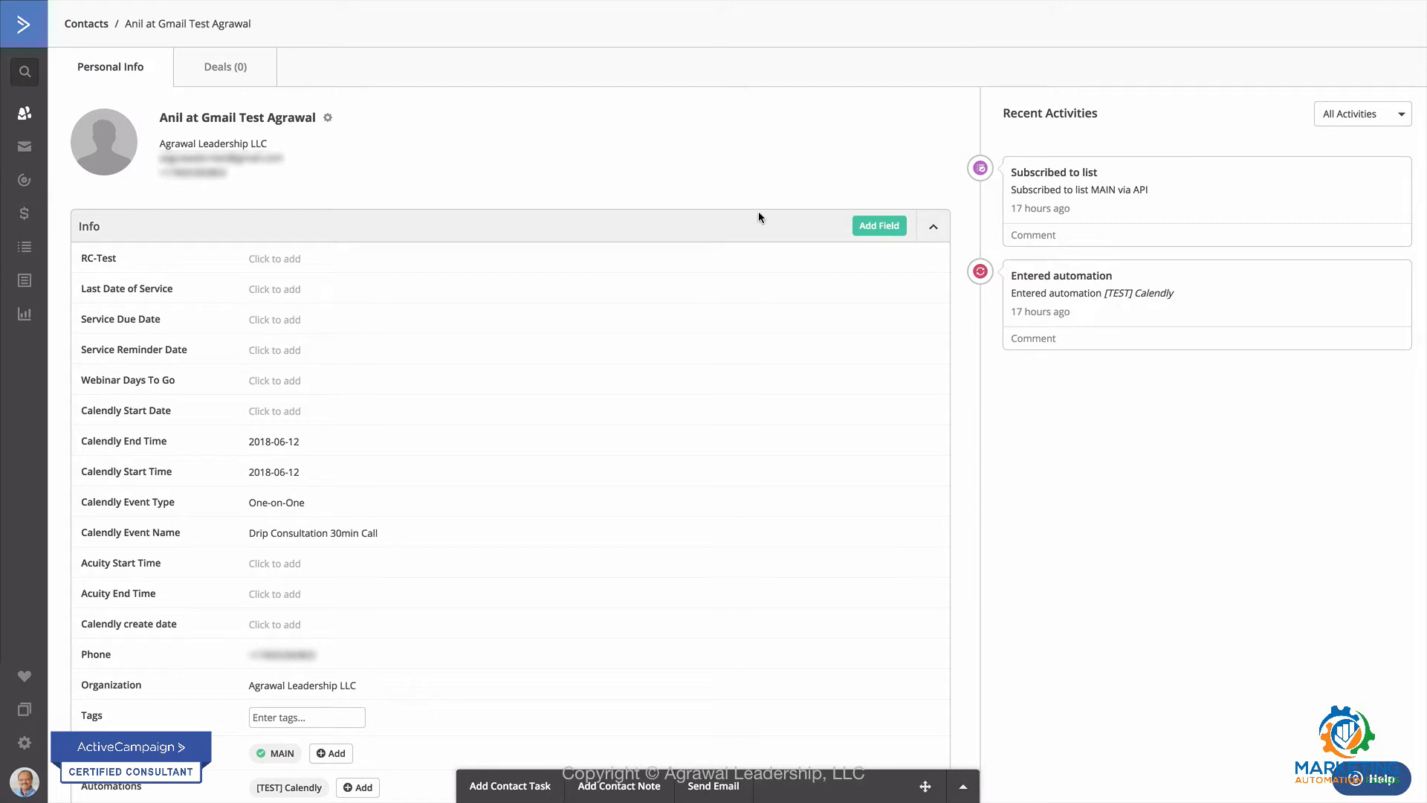
pyautogui.click(874, 231)
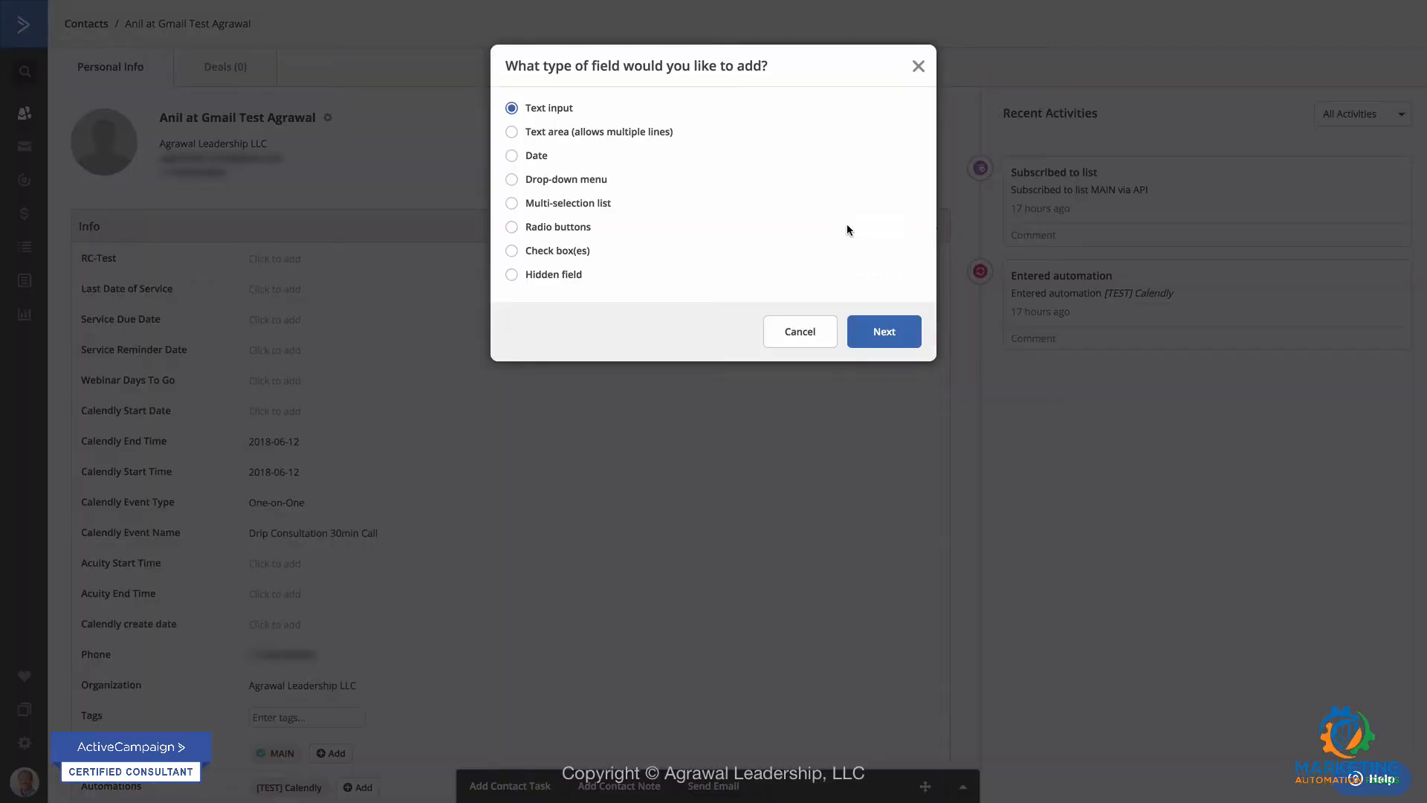
pyautogui.click(512, 157)
pyautogui.click(513, 110)
pyautogui.click(795, 332)
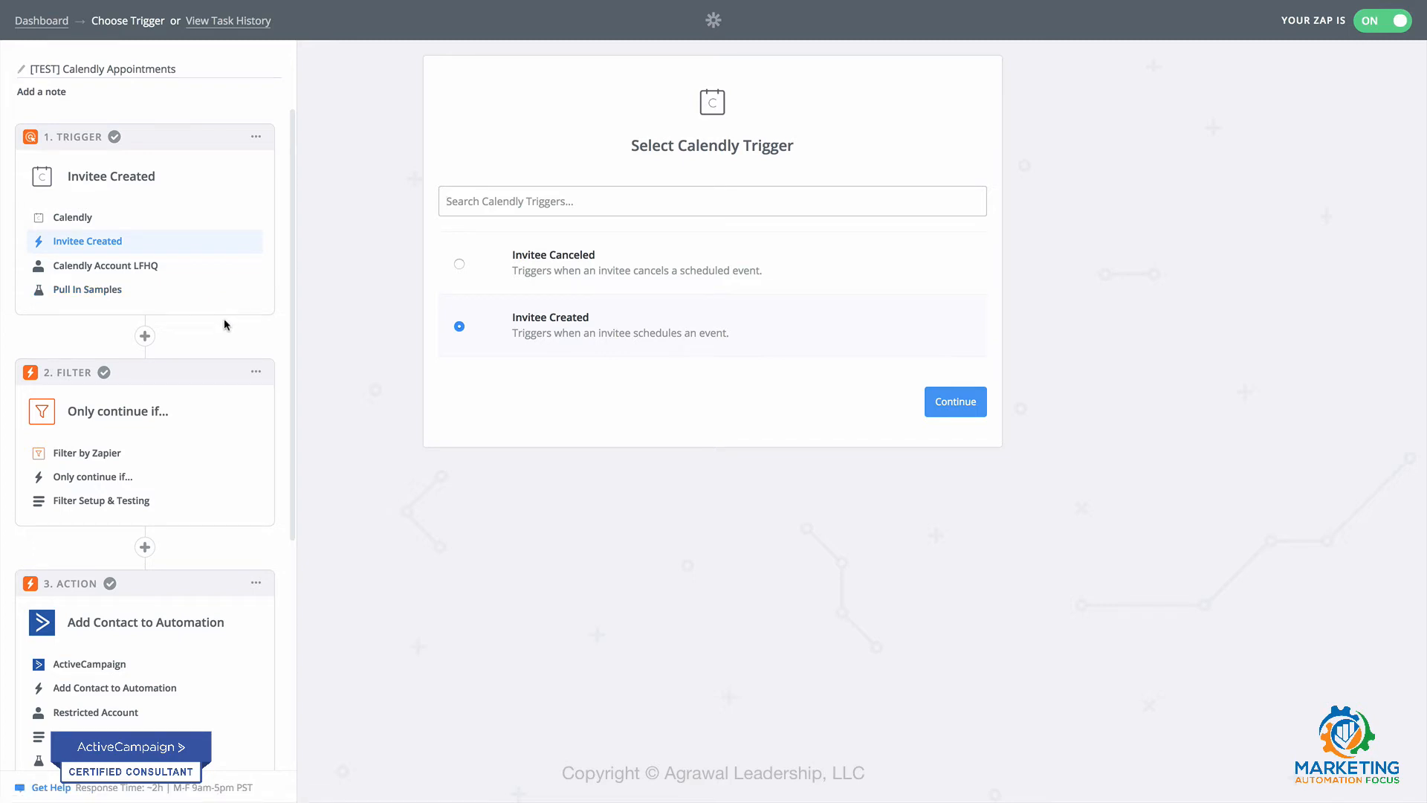
# - In the Zapier zap, open the filter step's setup and examine which Calendly trigger fields its condition can use
pyautogui.scroll(-2, 202, 378)
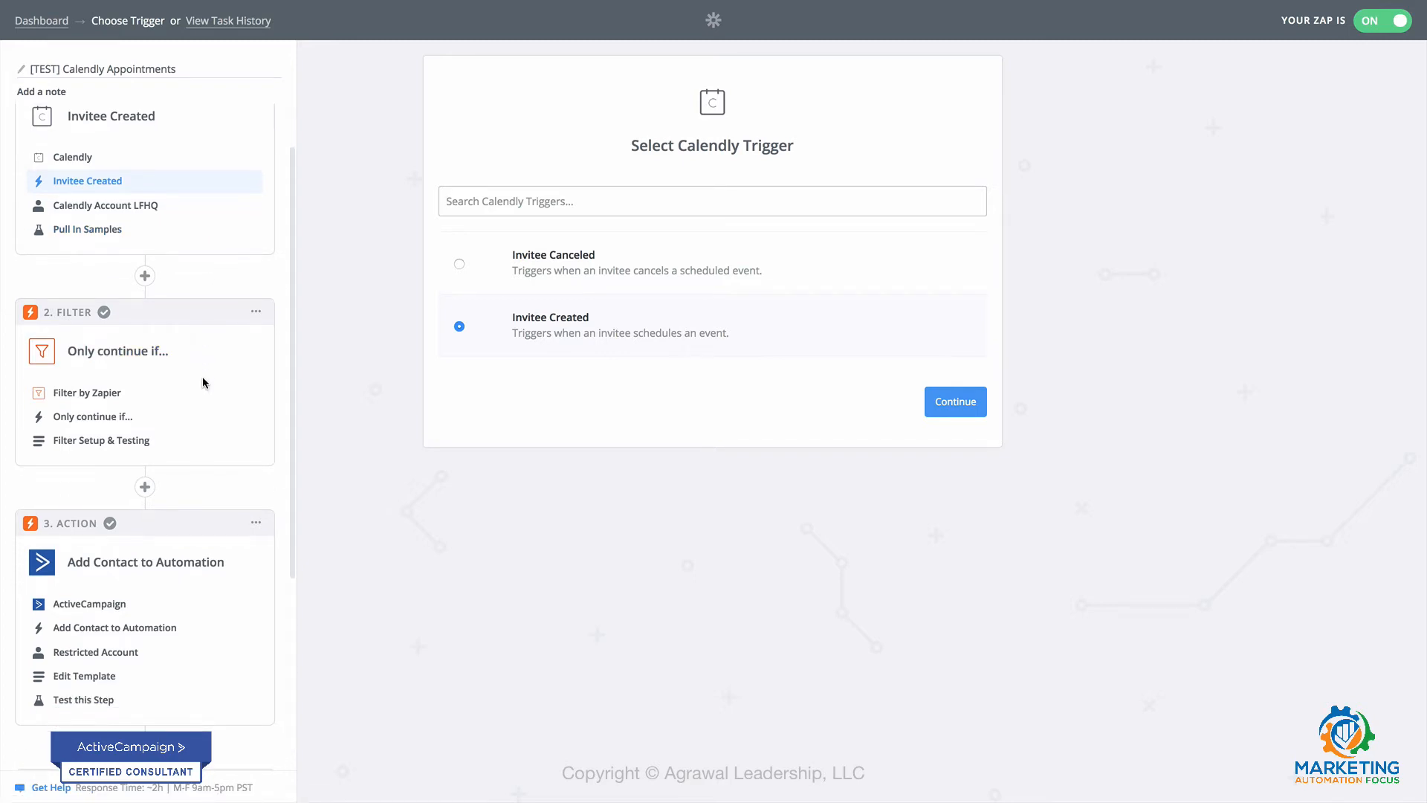
pyautogui.click(99, 442)
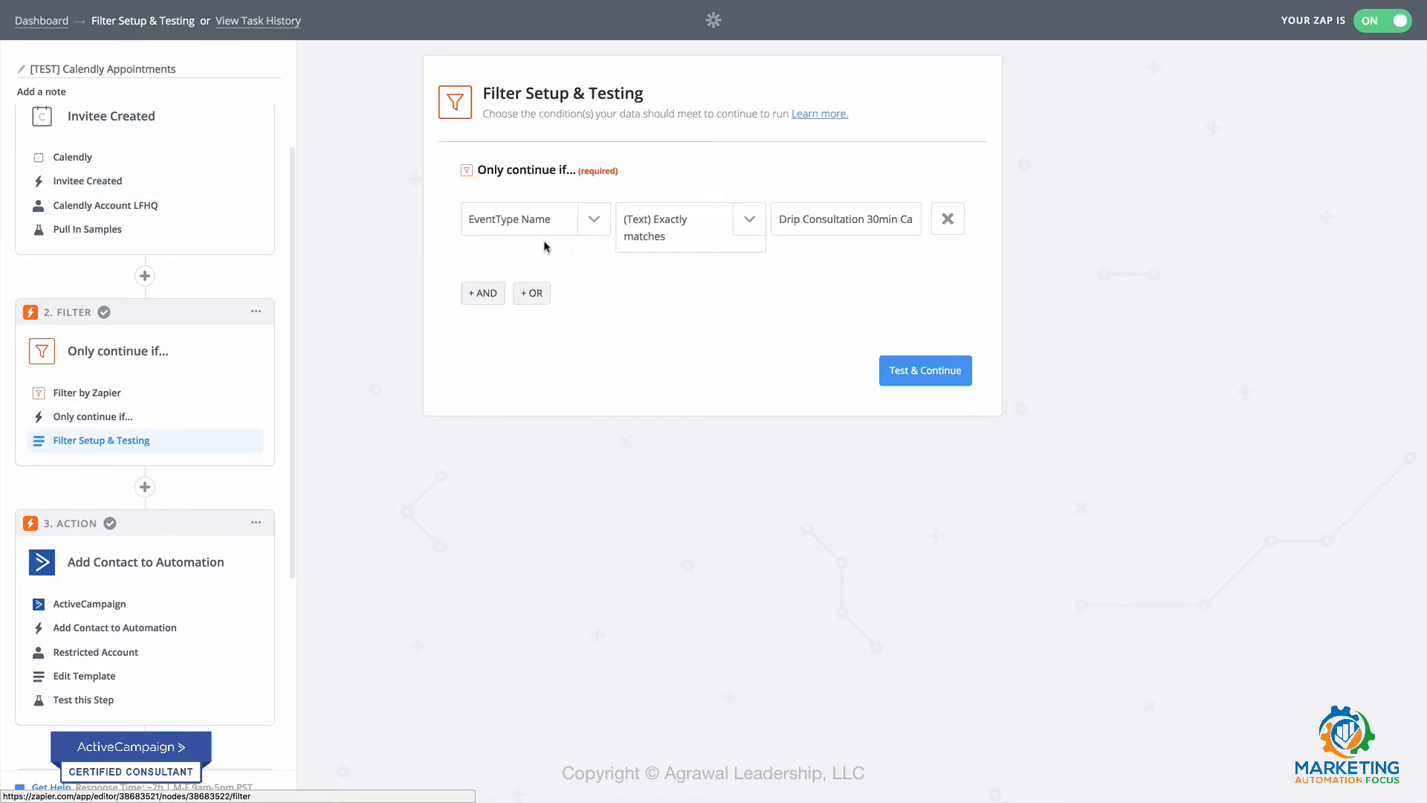
pyautogui.click(595, 221)
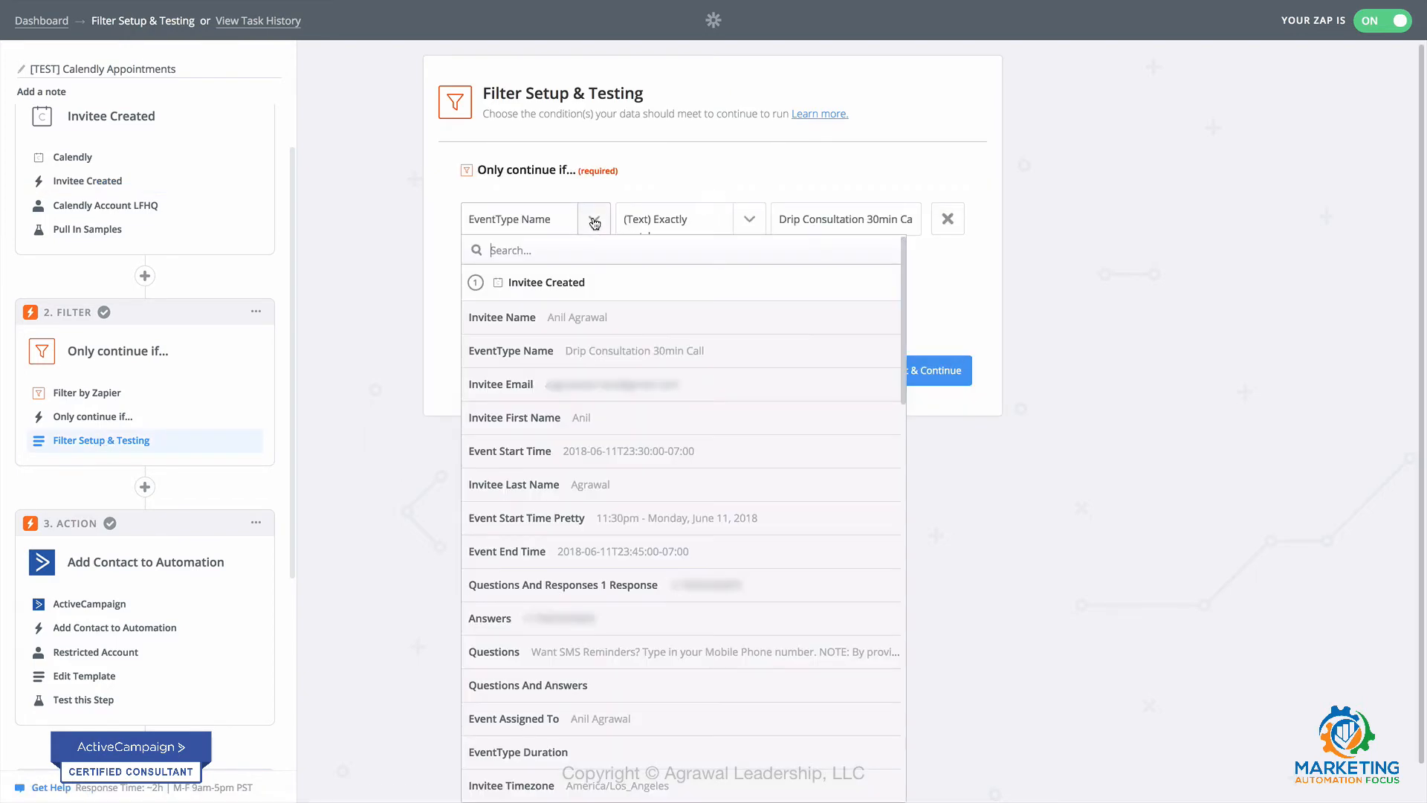
pyautogui.click(405, 284)
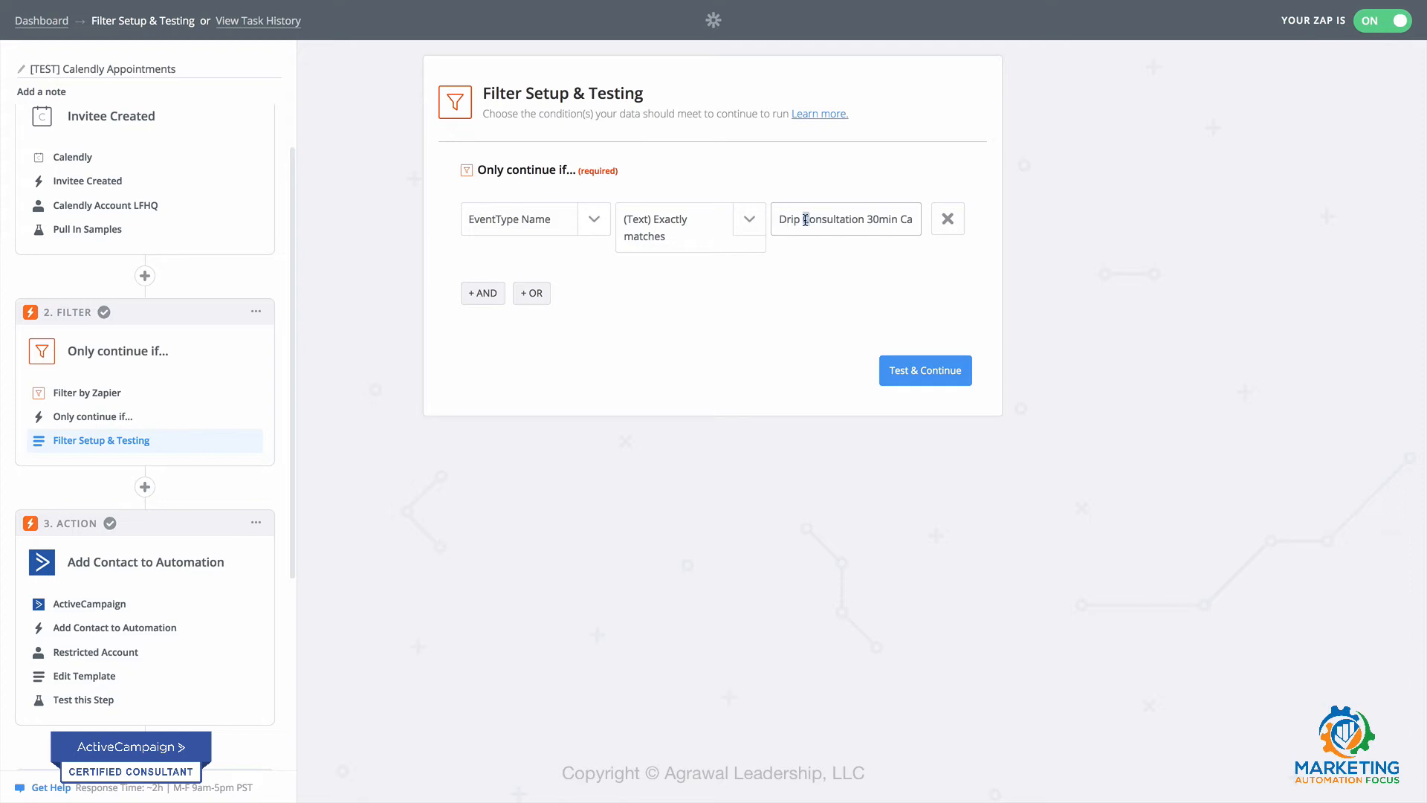
# - Inspect the comparison text that EventType Name must exactly match in the filter condition
pyautogui.click(780, 219)
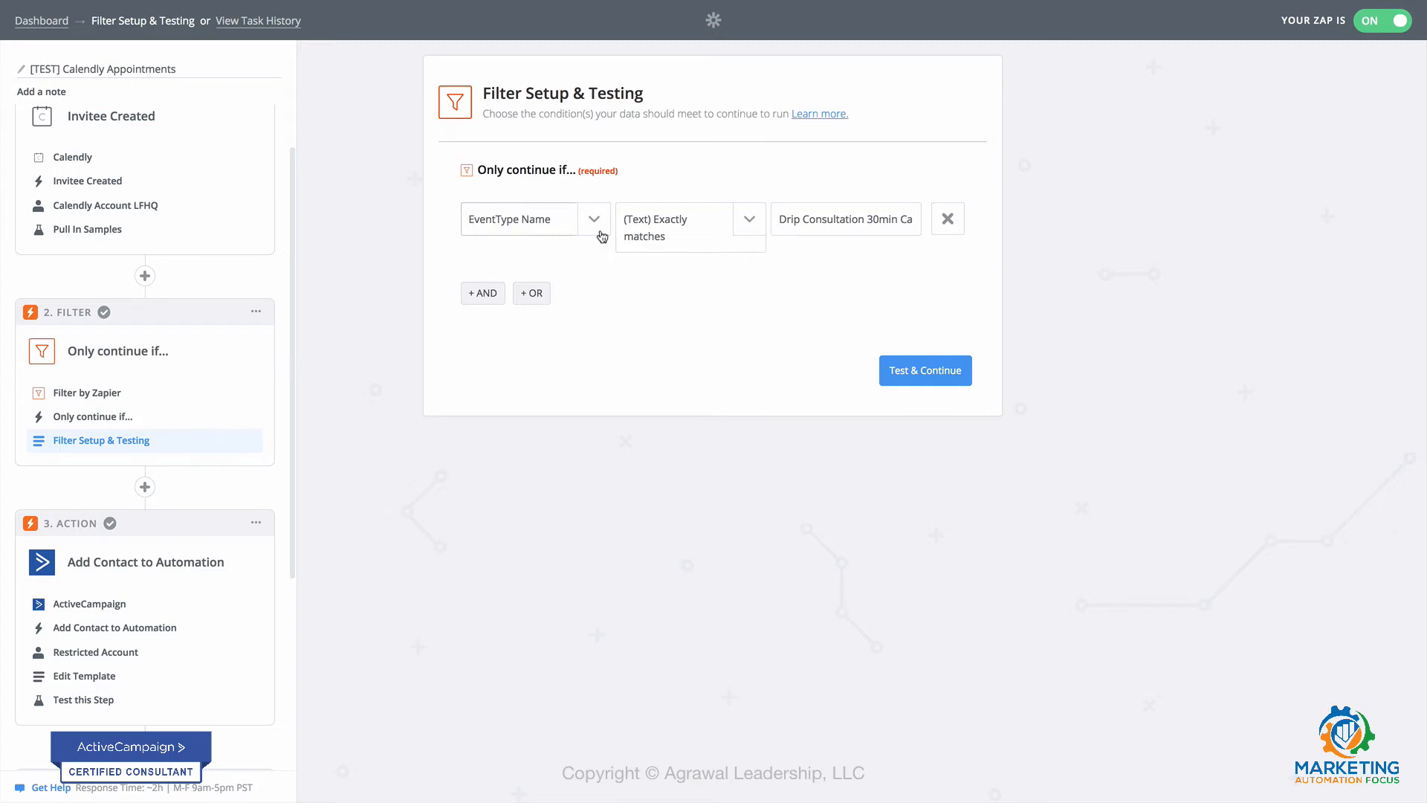
pyautogui.click(786, 230)
pyautogui.moveTo(776, 220); pyautogui.dragTo(911, 221)
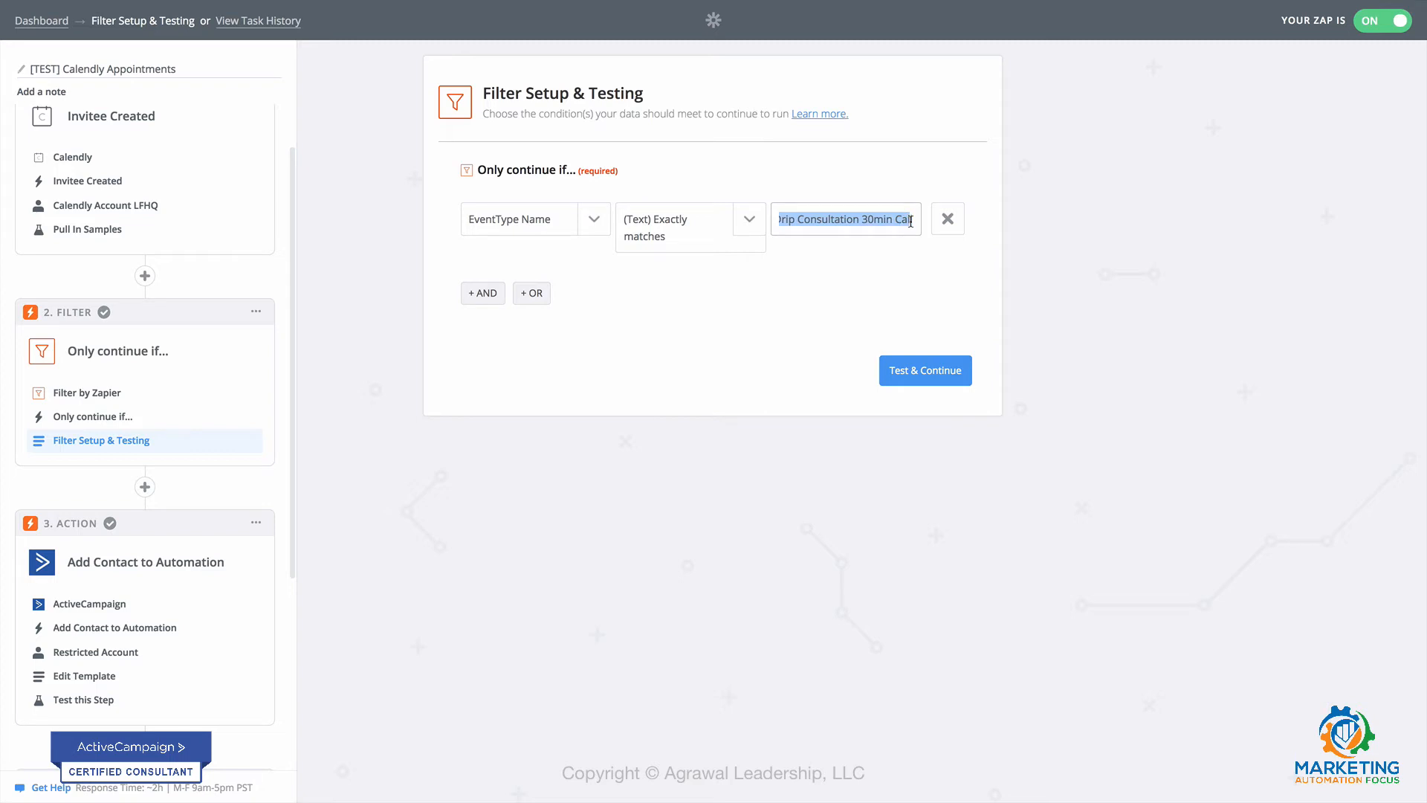
pyautogui.moveTo(801, 220); pyautogui.dragTo(774, 219)
pyautogui.click(796, 219)
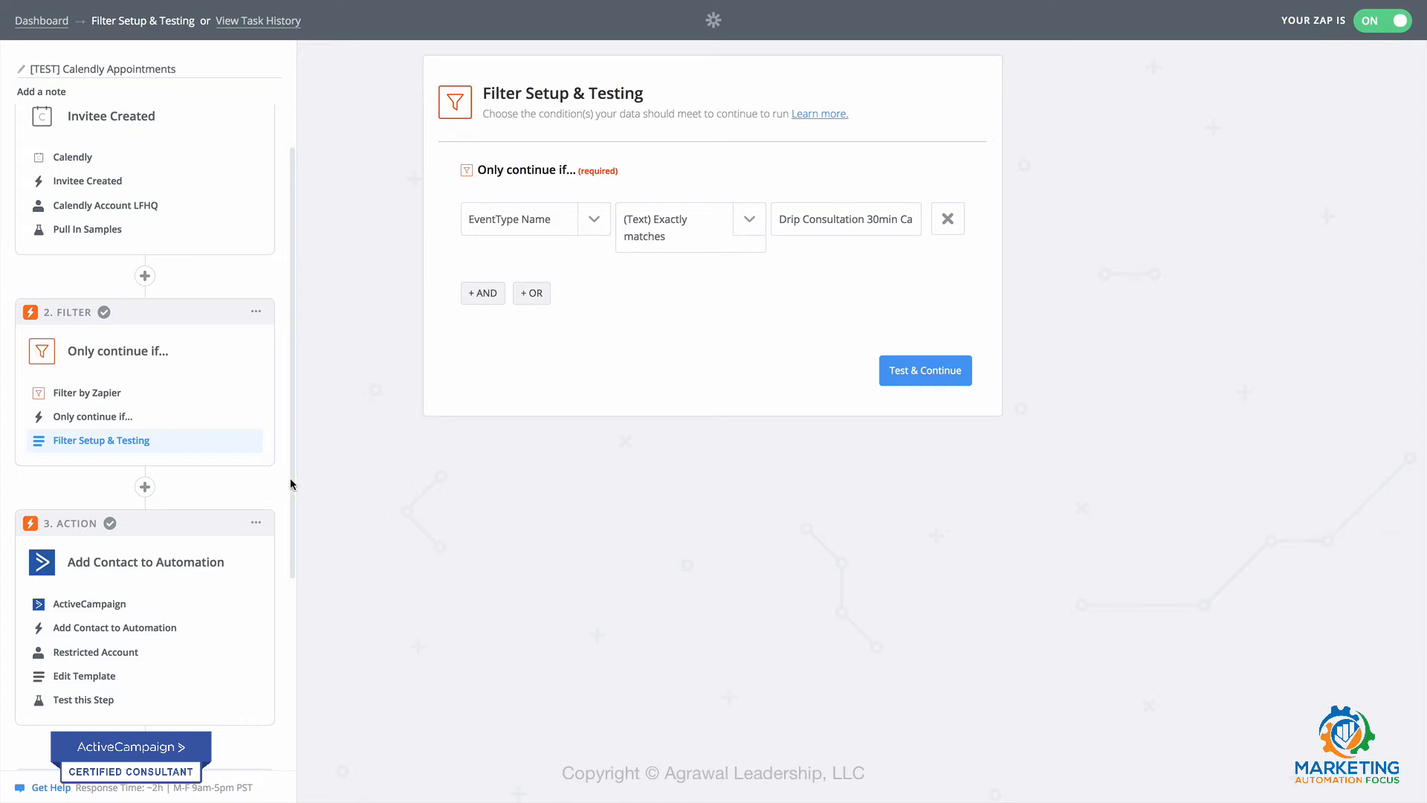
# - Open the template of the Add Contact to Automation action to review its automation and subscriber email settings
pyautogui.scroll(-5, 292, 484)
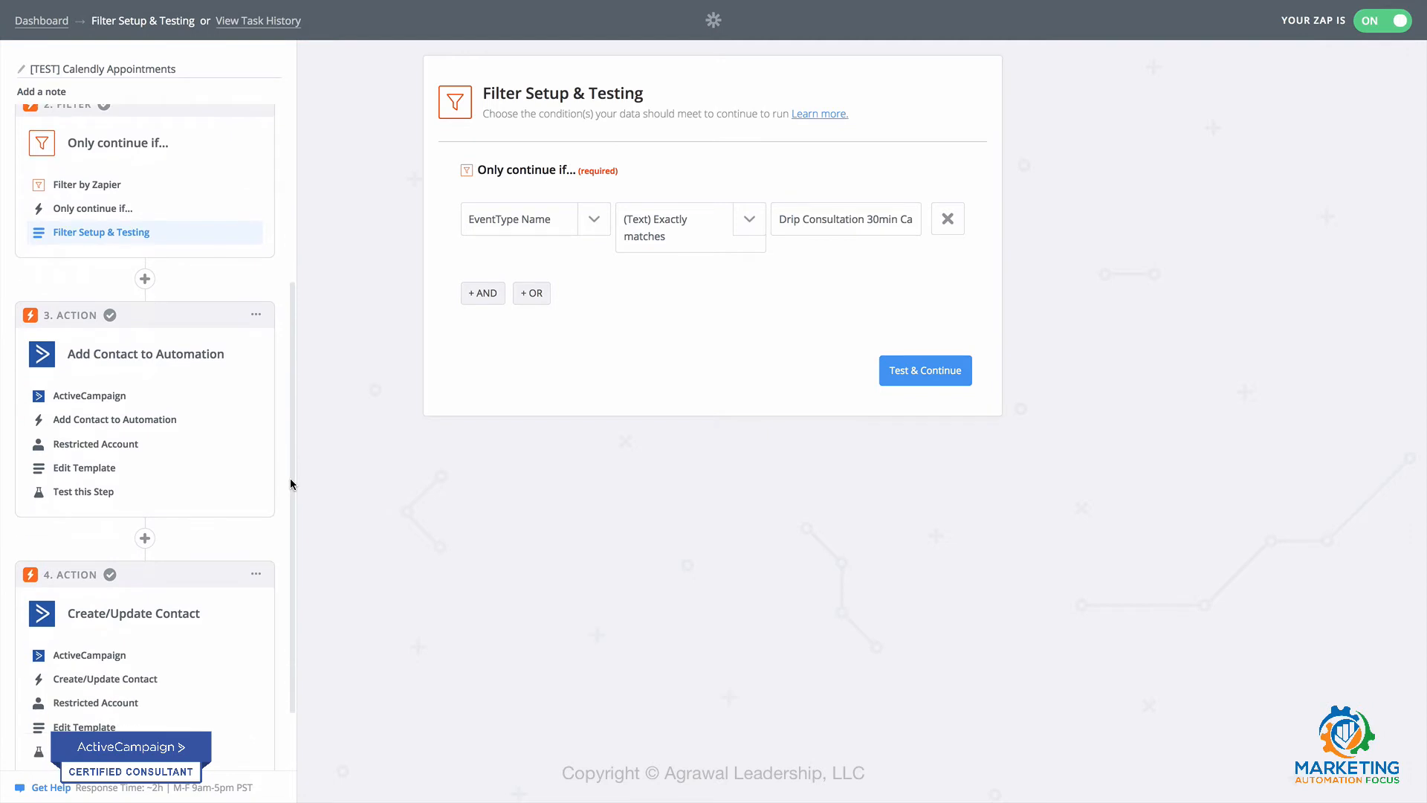
pyautogui.scroll(-2, 291, 484)
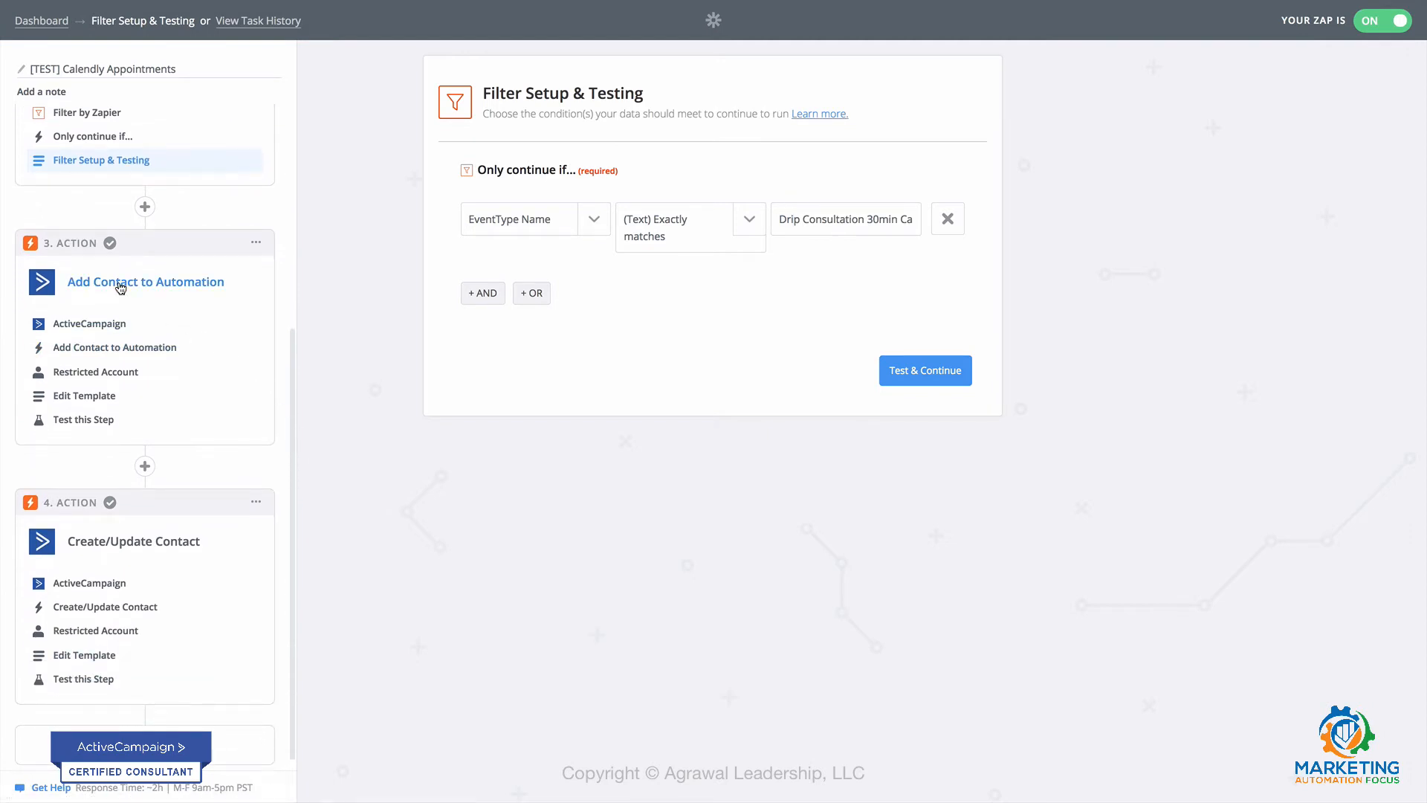
pyautogui.click(97, 402)
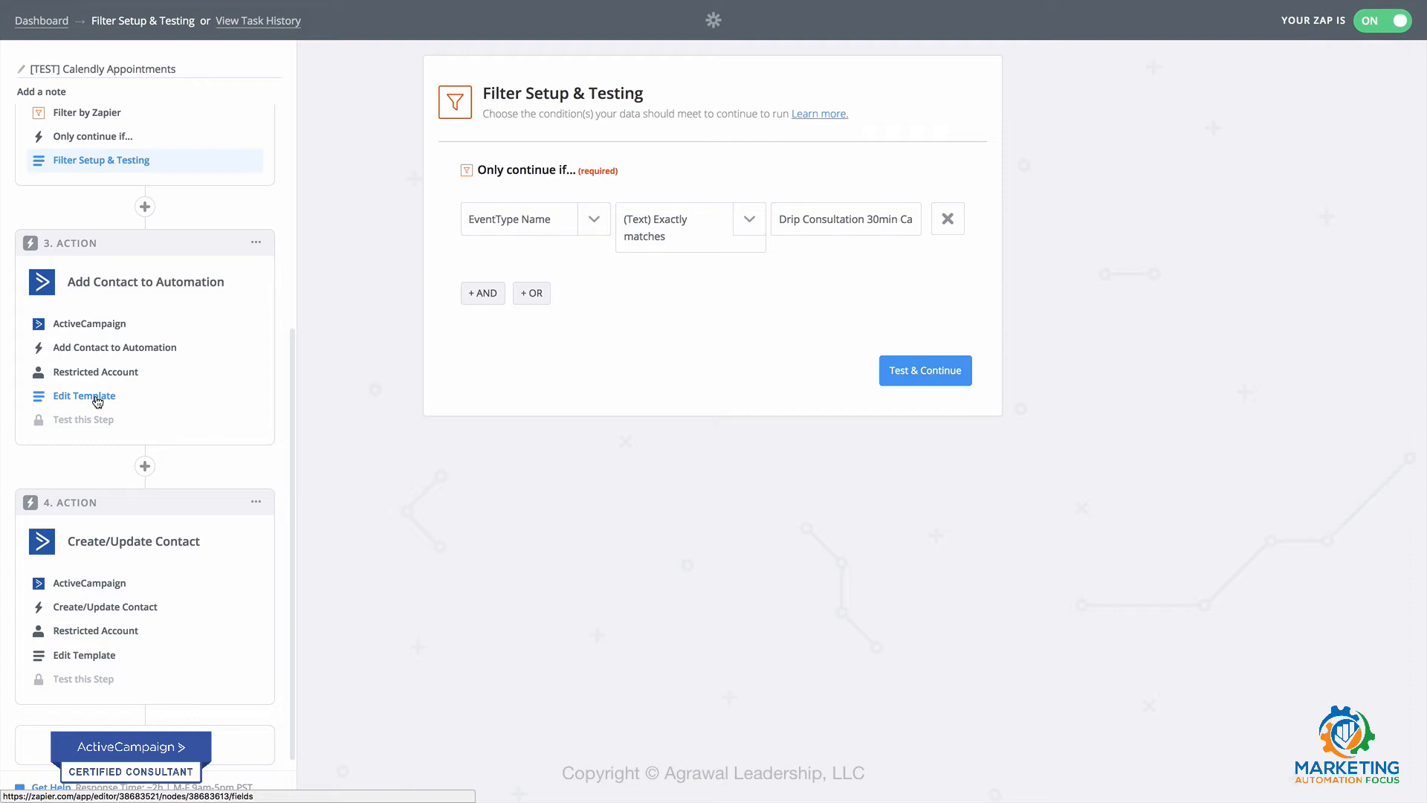
pyautogui.click(97, 399)
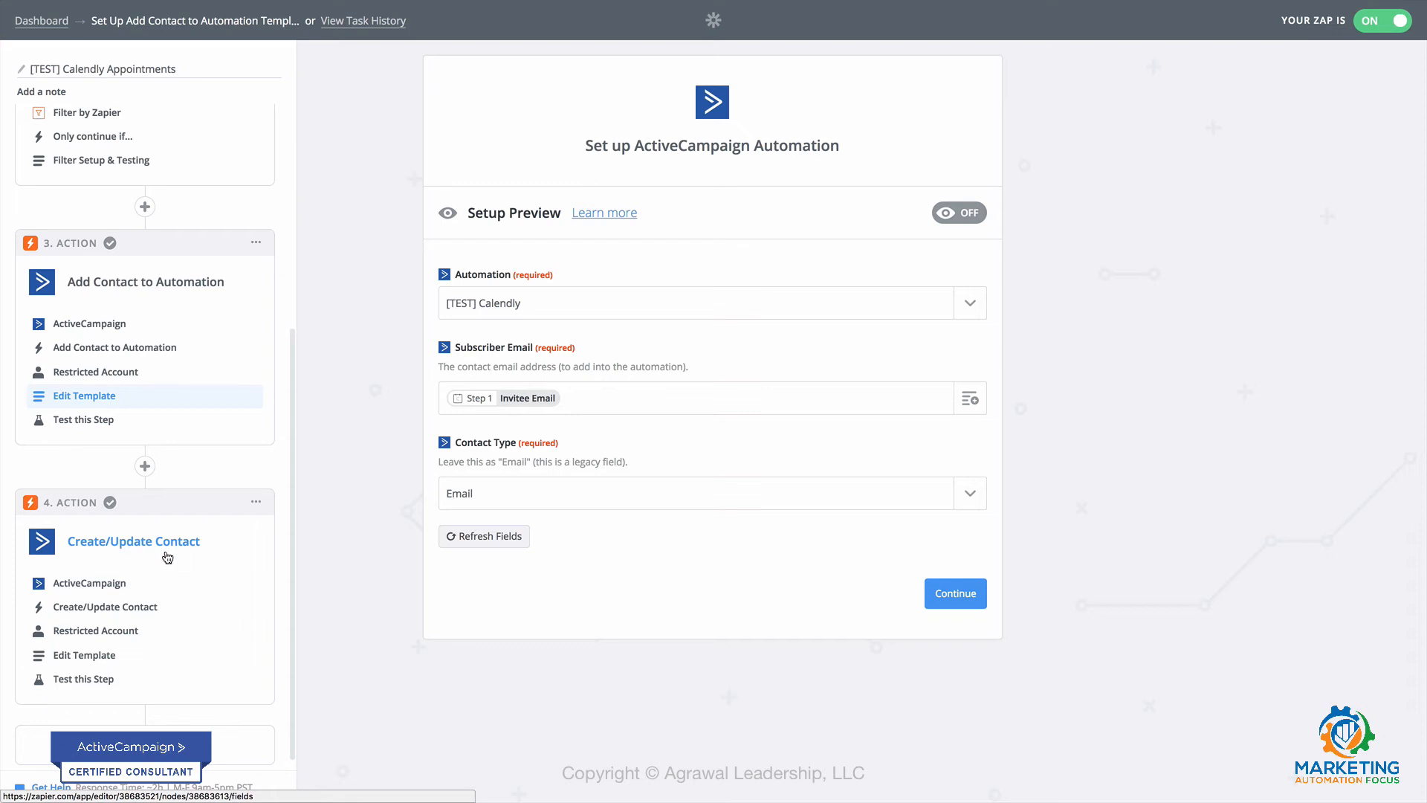
# - Open the Create/Update Contact action's template and examine how the Calendly data maps to the standard and custom contact fields
pyautogui.click(98, 657)
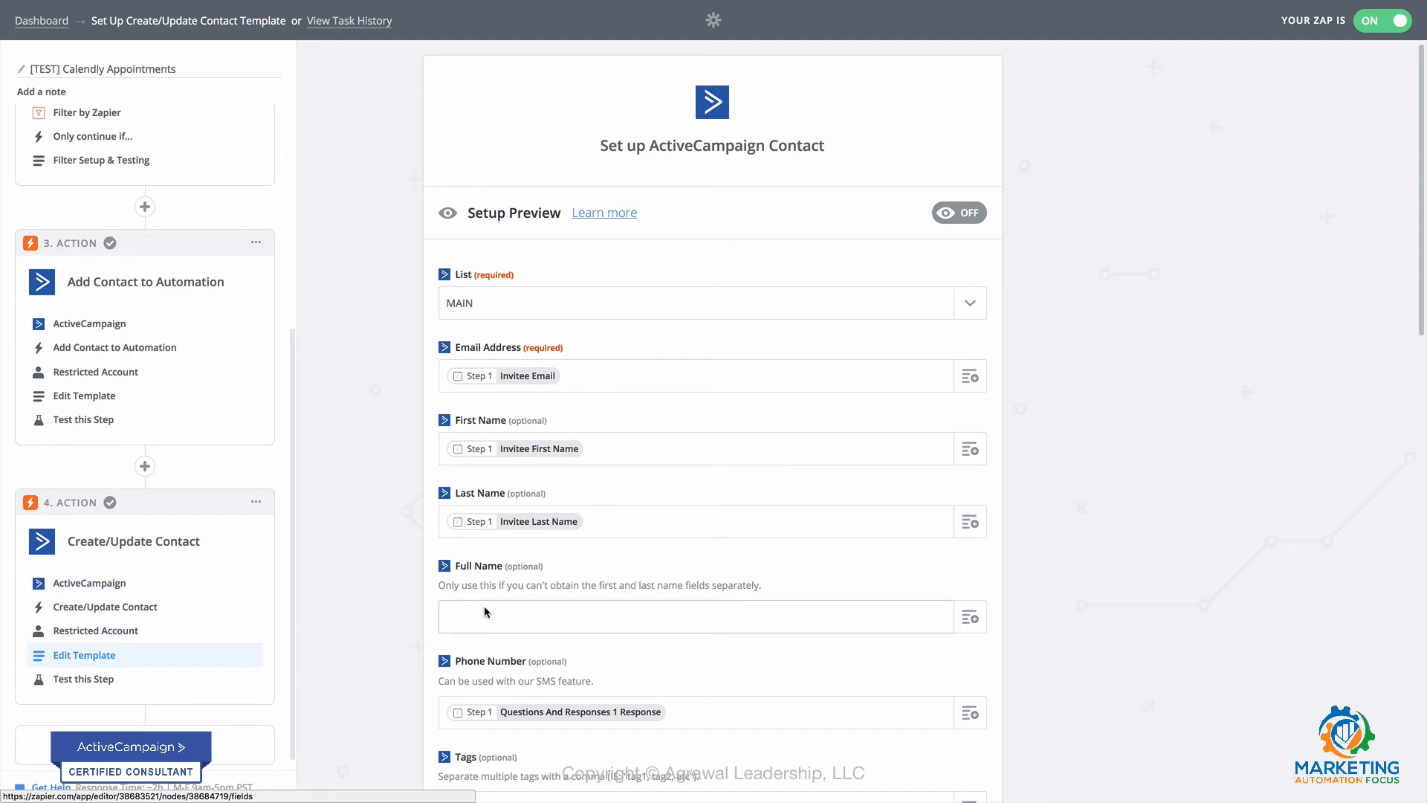
pyautogui.scroll(-1, 998, 569)
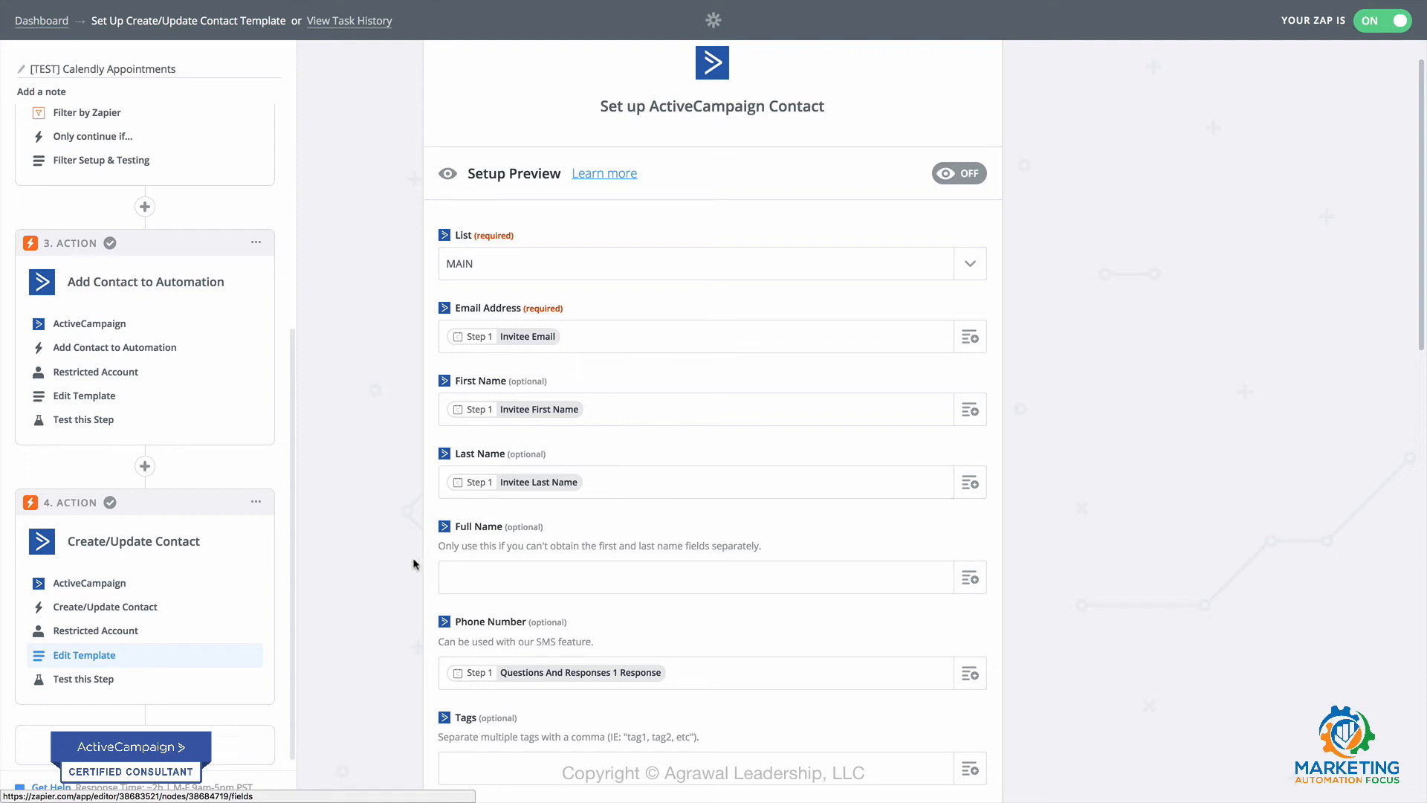
pyautogui.scroll(-2, 405, 565)
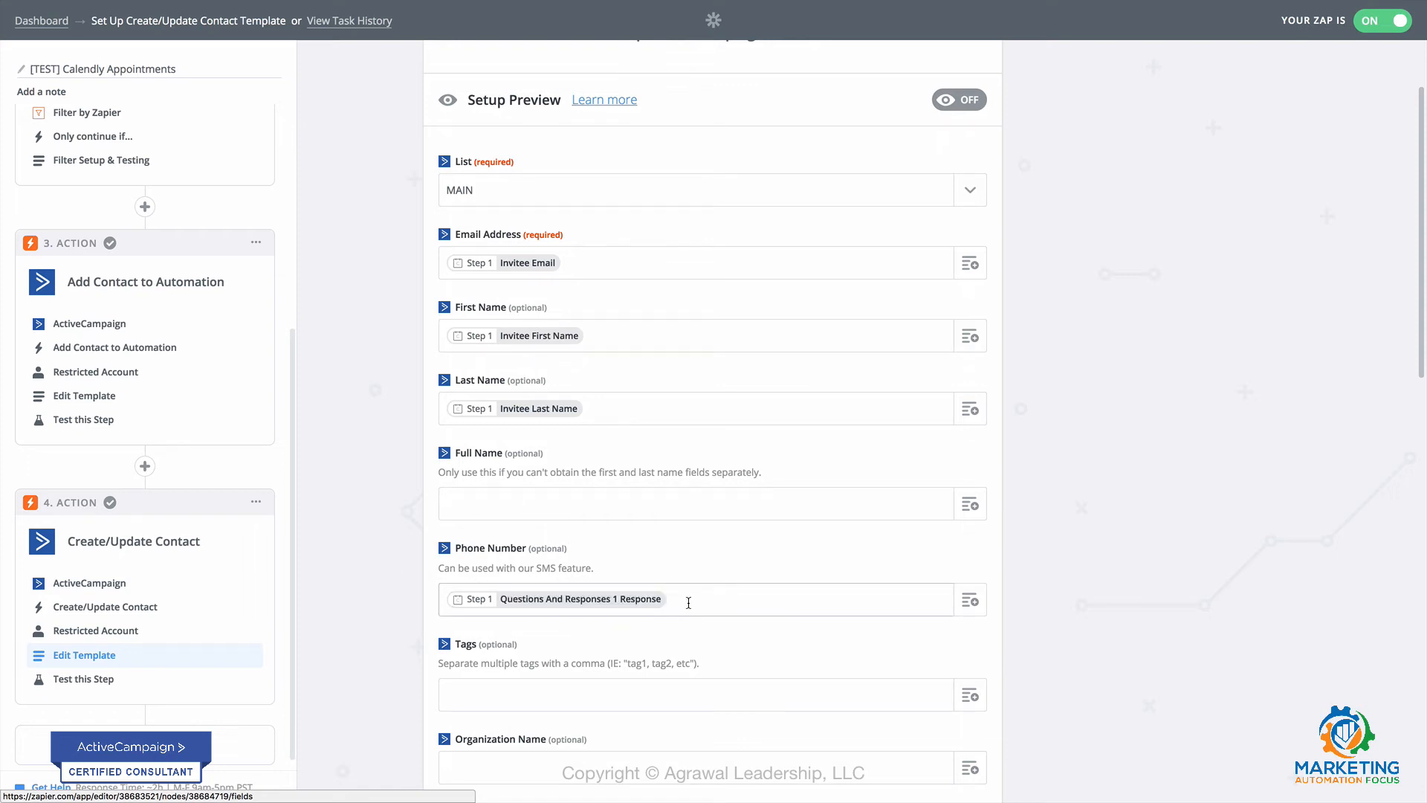
pyautogui.scroll(-1, 414, 594)
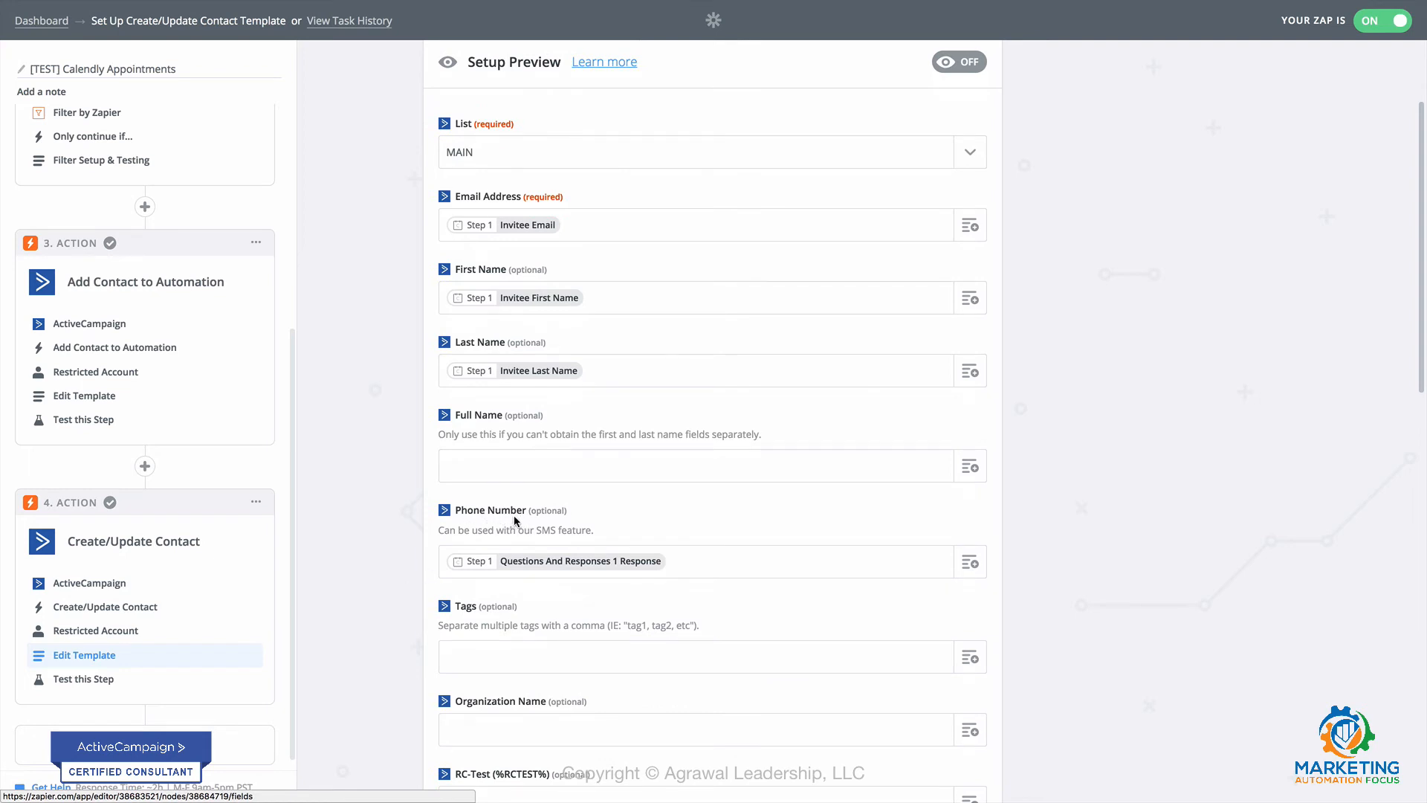
pyautogui.scroll(-3, 405, 562)
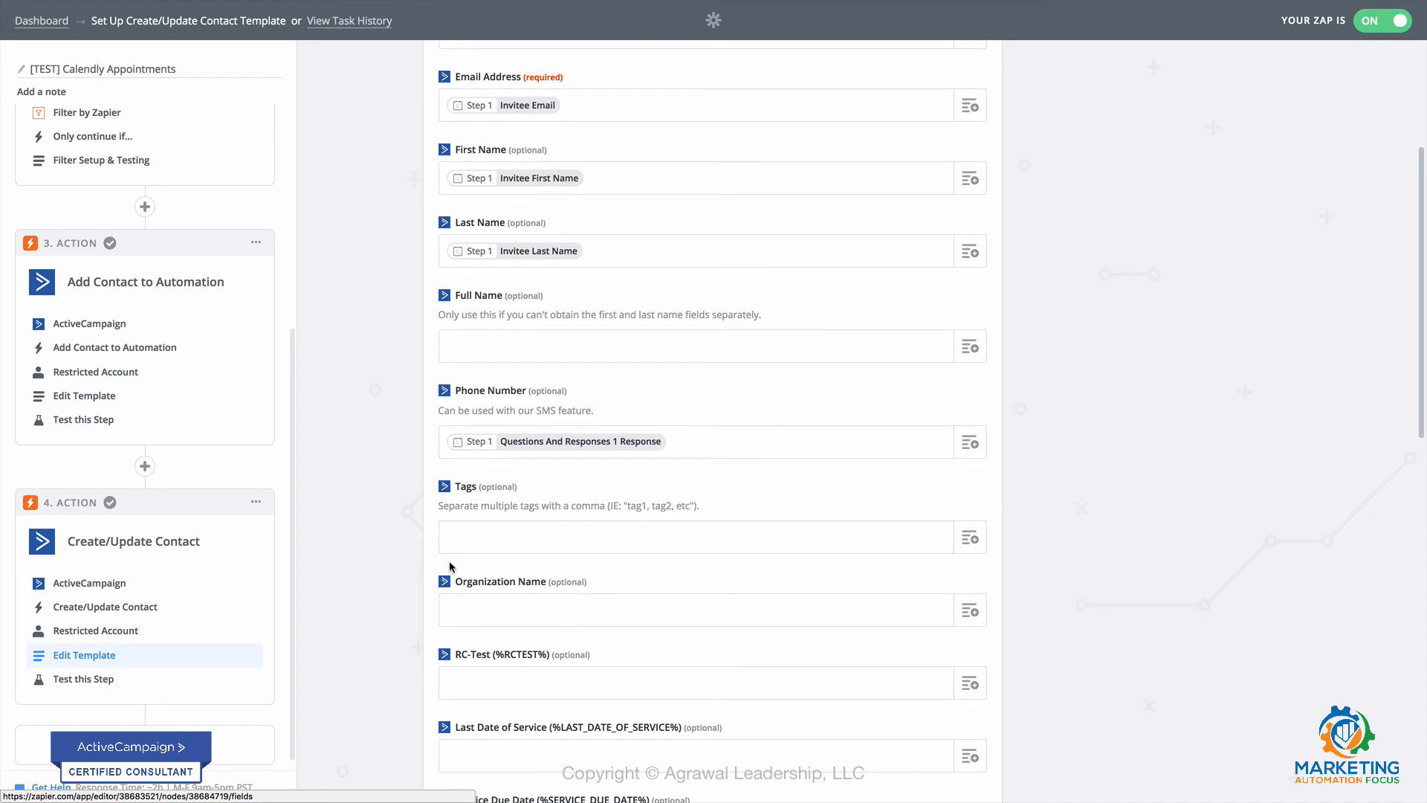
pyautogui.scroll(-2, 422, 603)
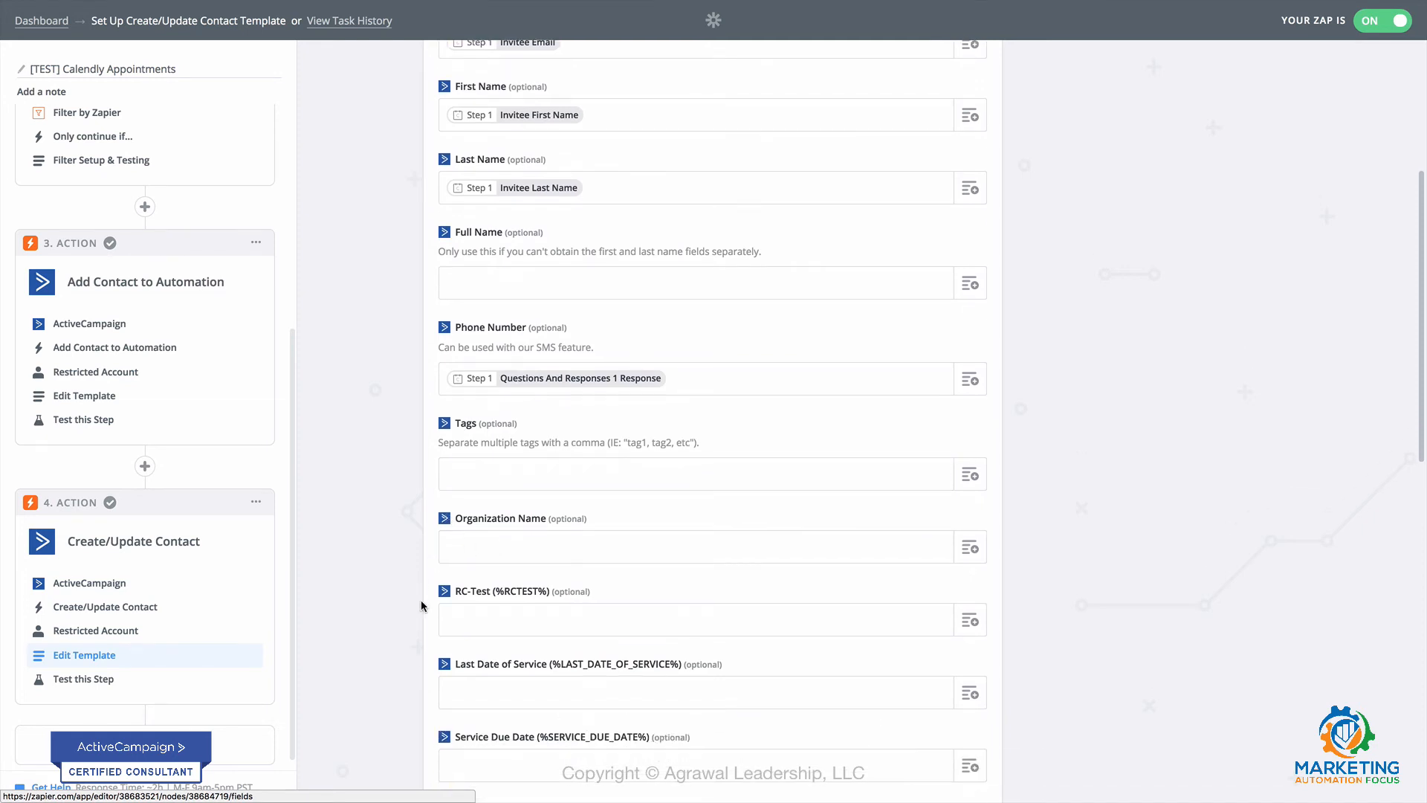
pyautogui.scroll(-2, 421, 606)
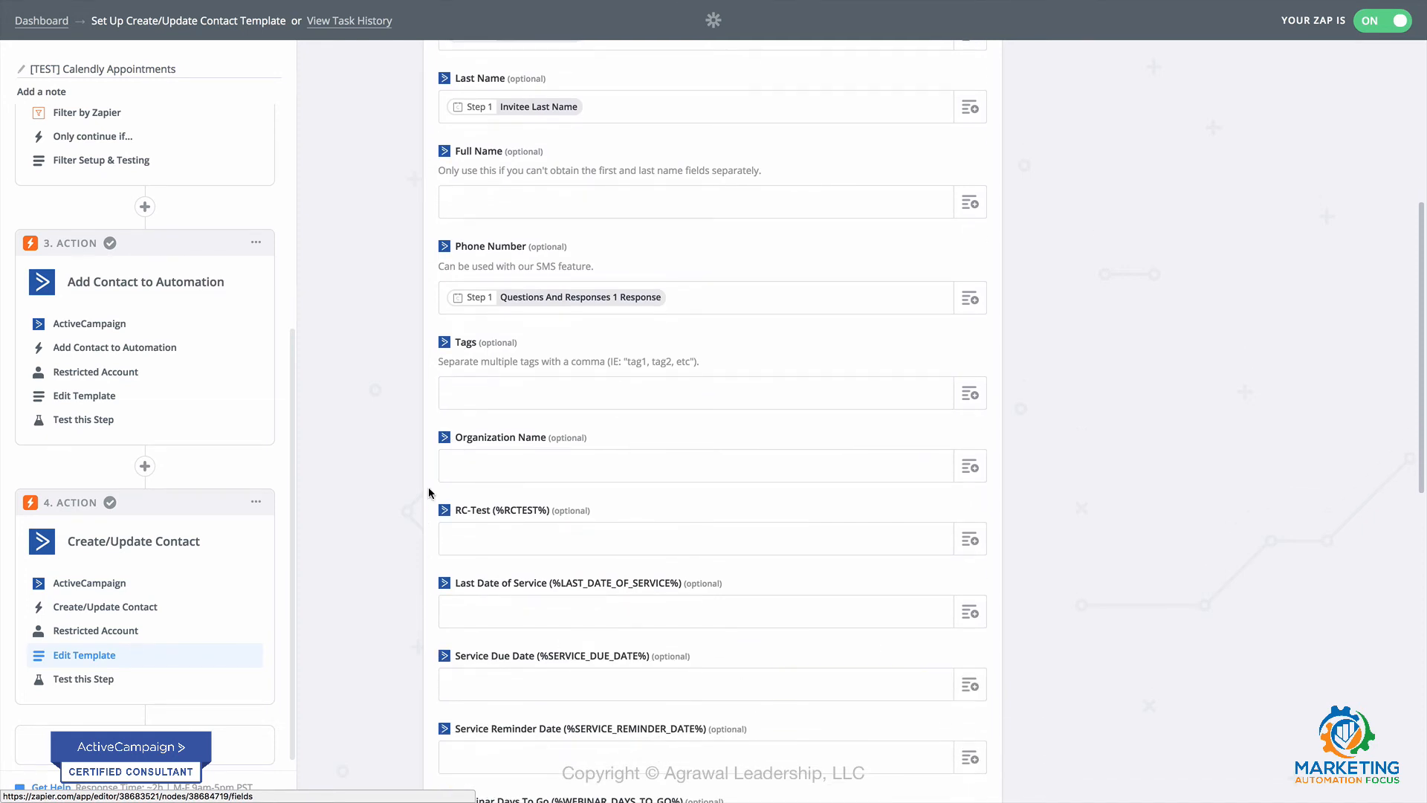
pyautogui.scroll(-2, 429, 492)
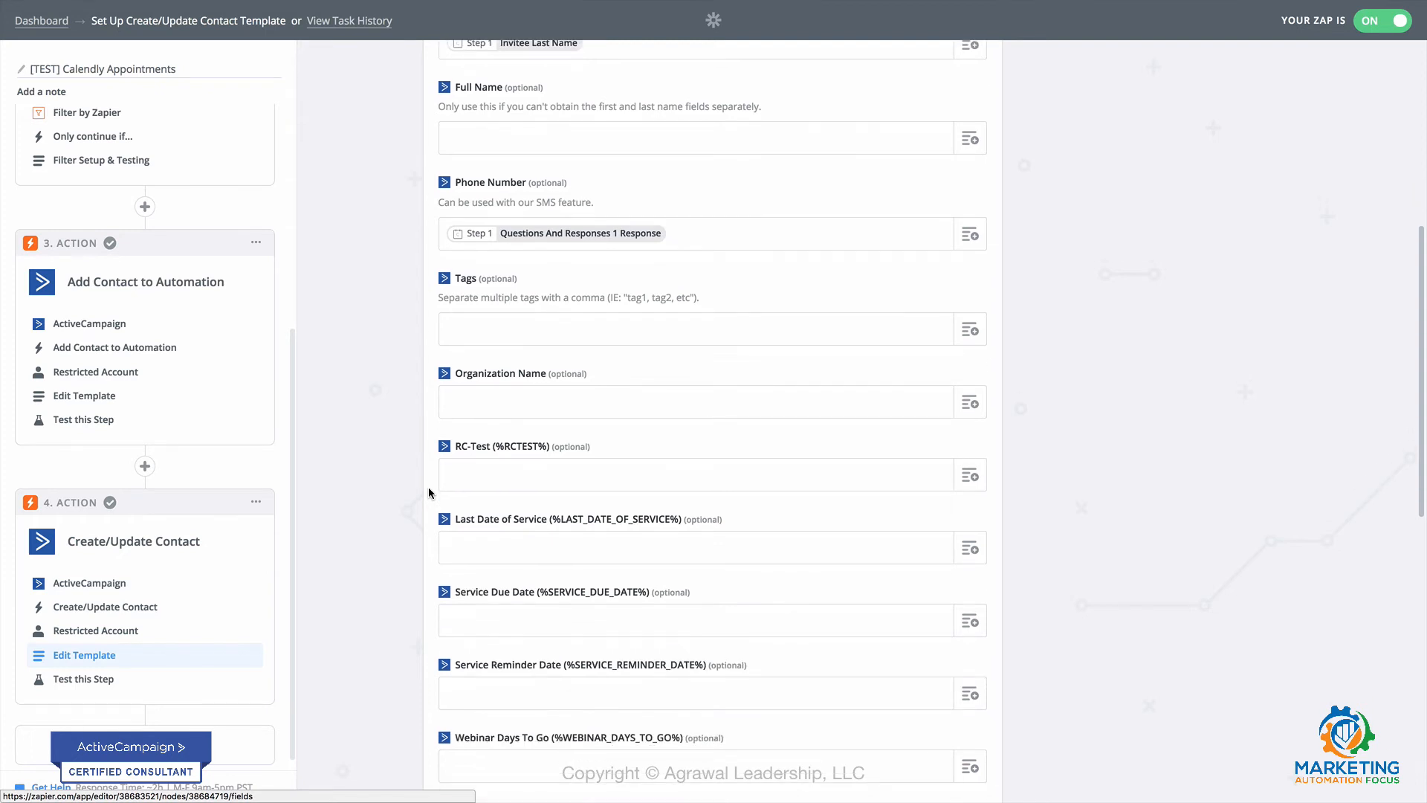
pyautogui.scroll(-1, 429, 492)
pyautogui.scroll(-2, 429, 492)
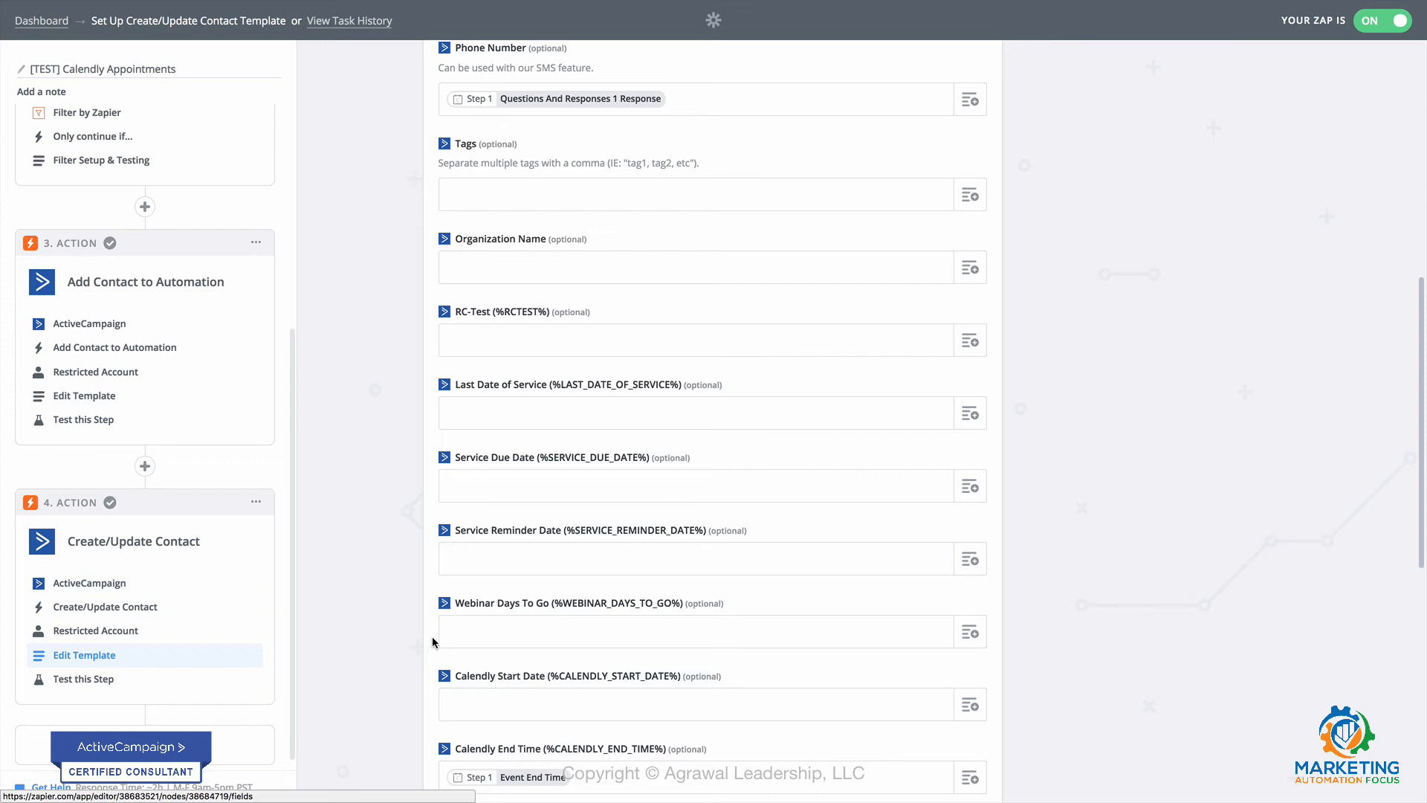
pyautogui.scroll(-3, 434, 642)
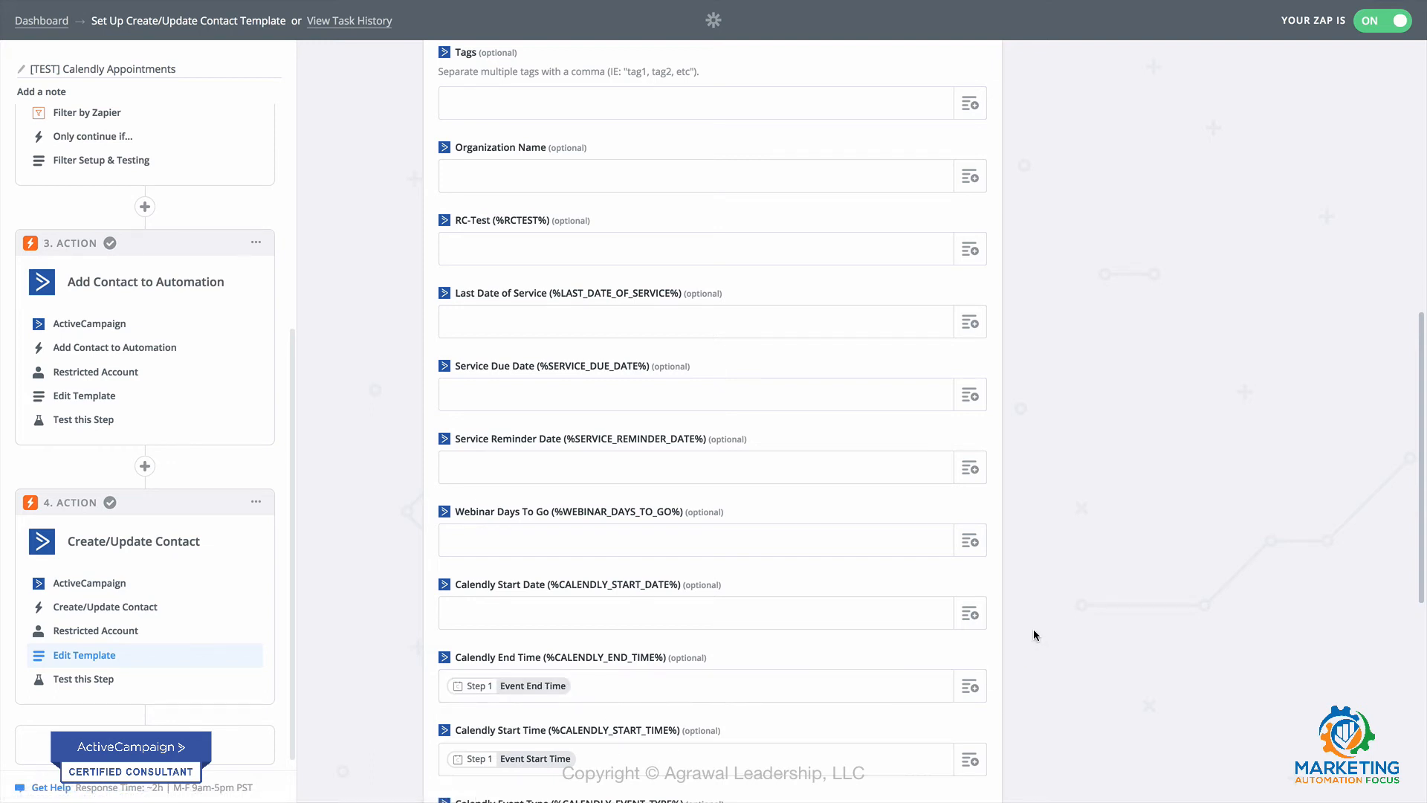
pyautogui.scroll(-2, 1034, 634)
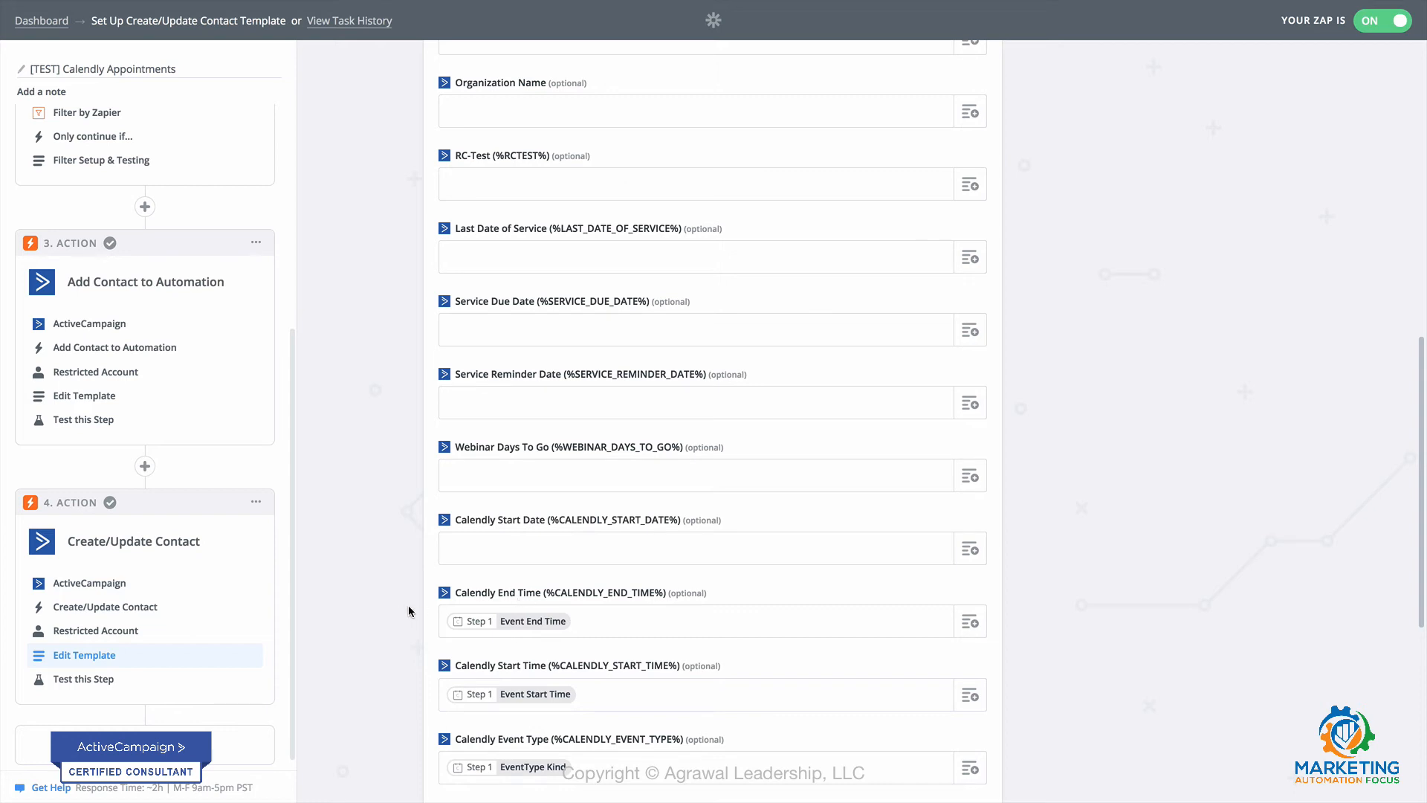
pyautogui.scroll(-3, 408, 611)
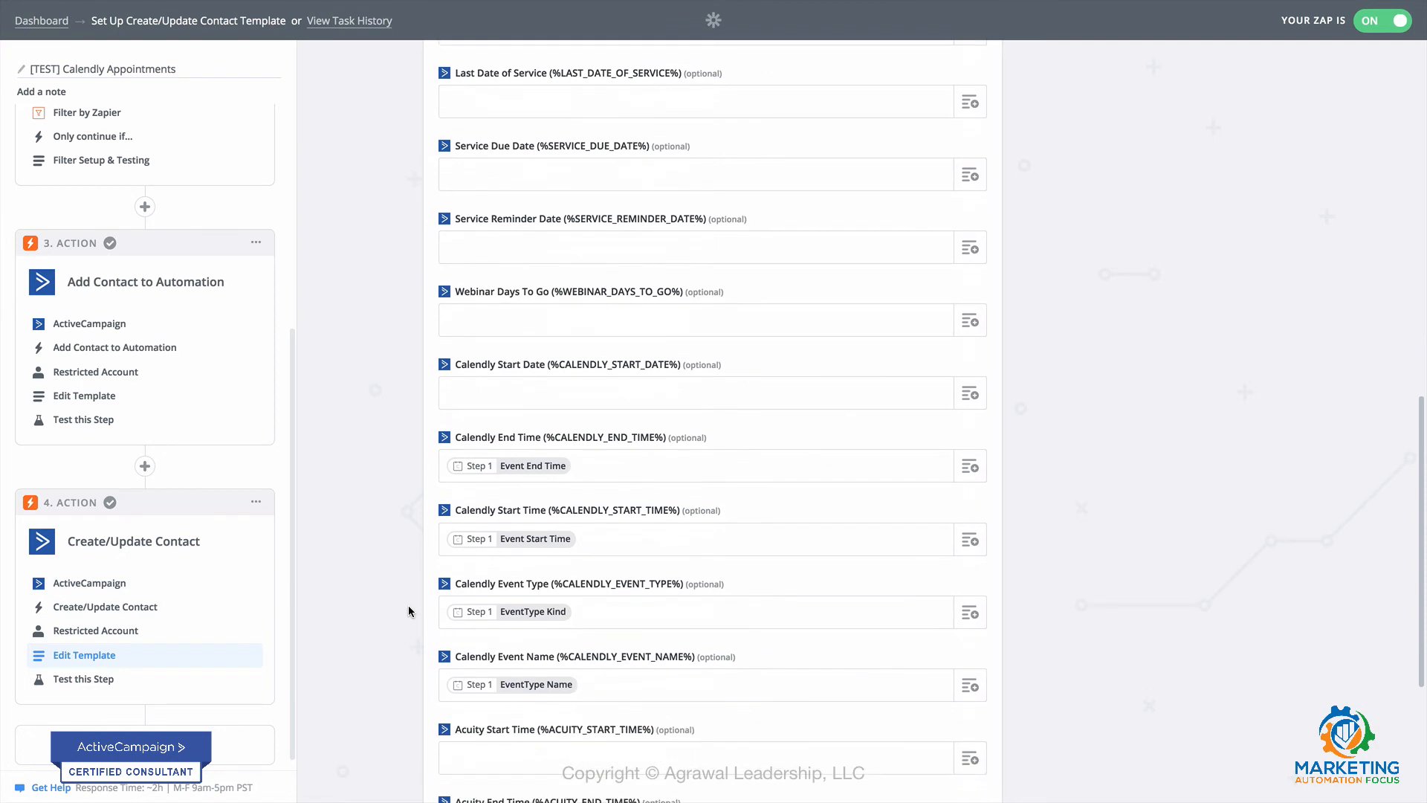
pyautogui.scroll(3, 408, 611)
pyautogui.scroll(5, 408, 611)
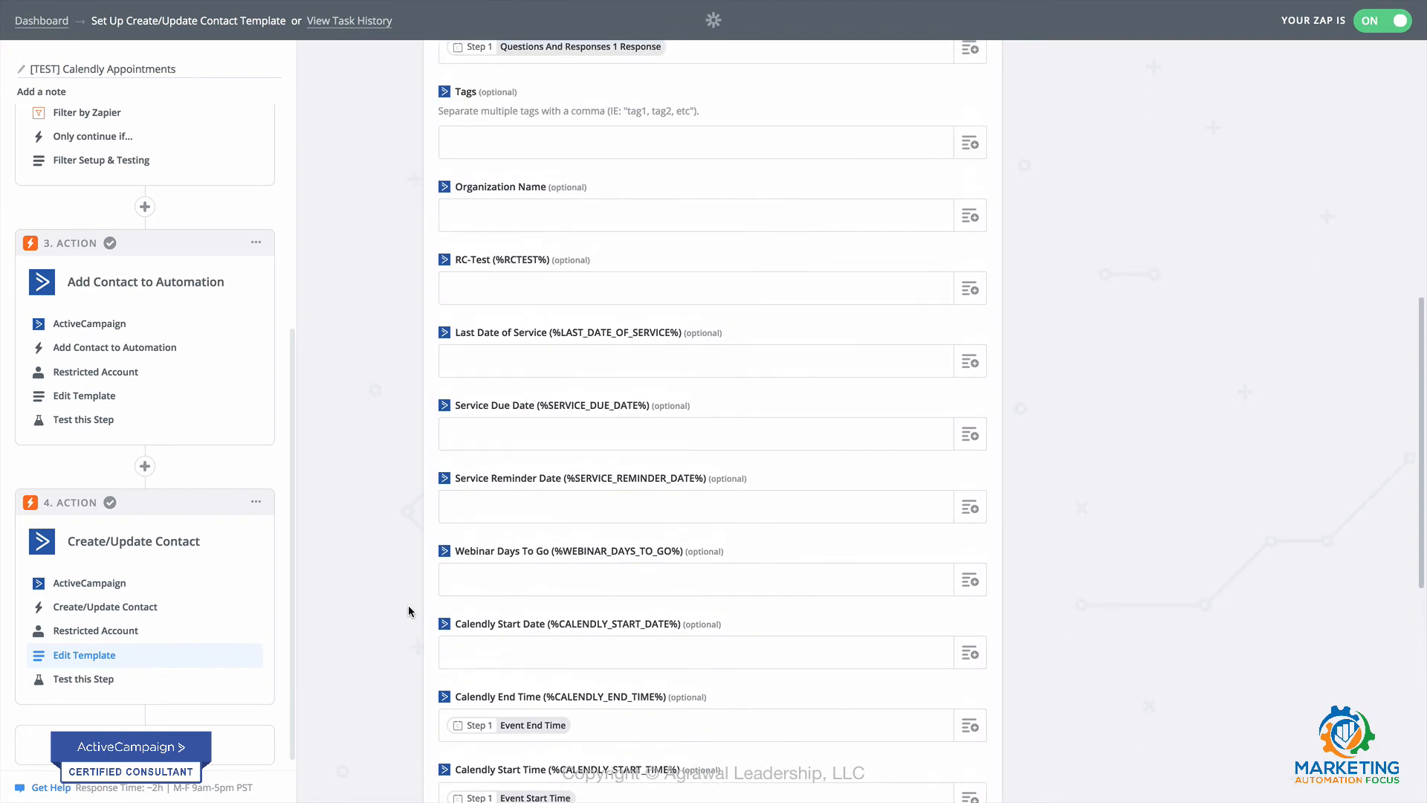
pyautogui.scroll(3, 408, 611)
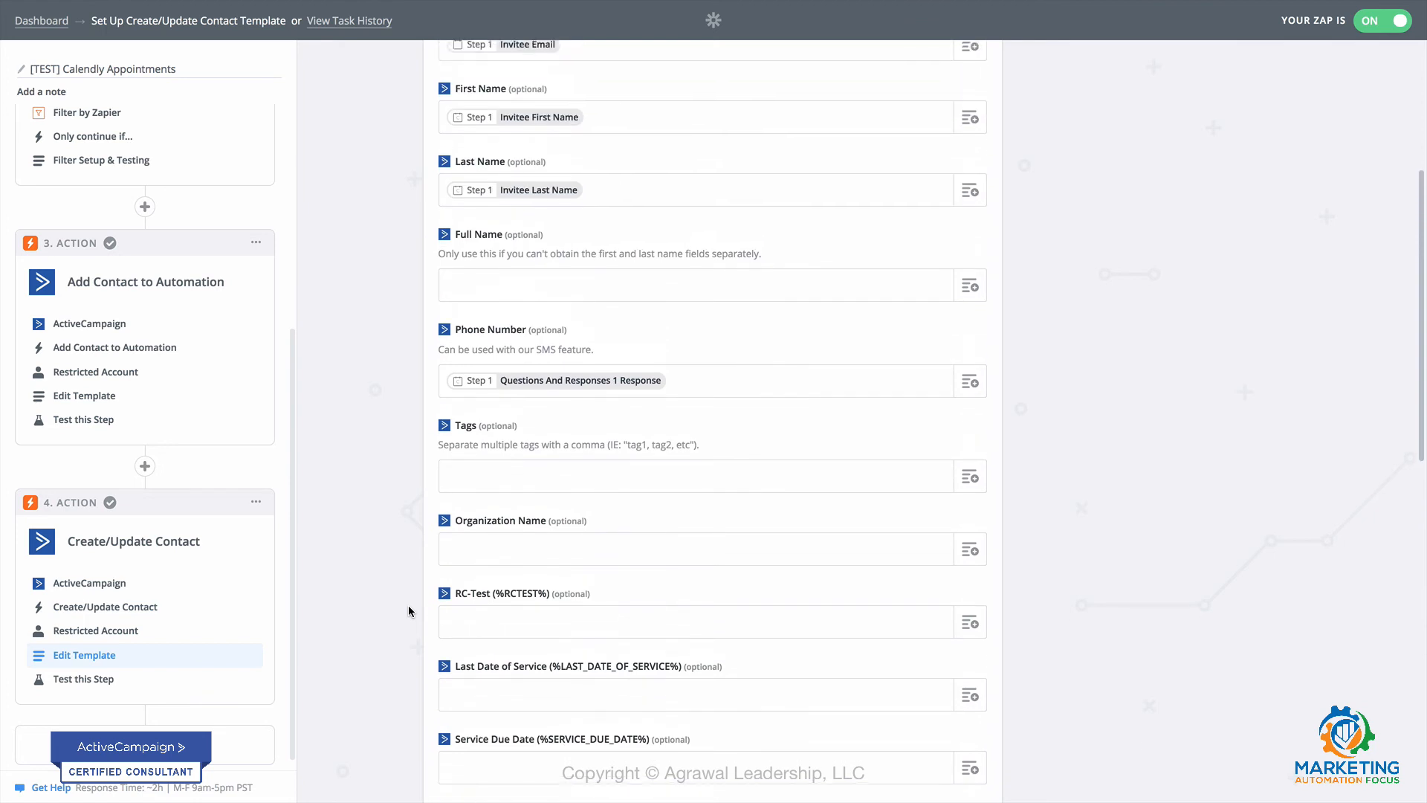
pyautogui.scroll(-12, 408, 611)
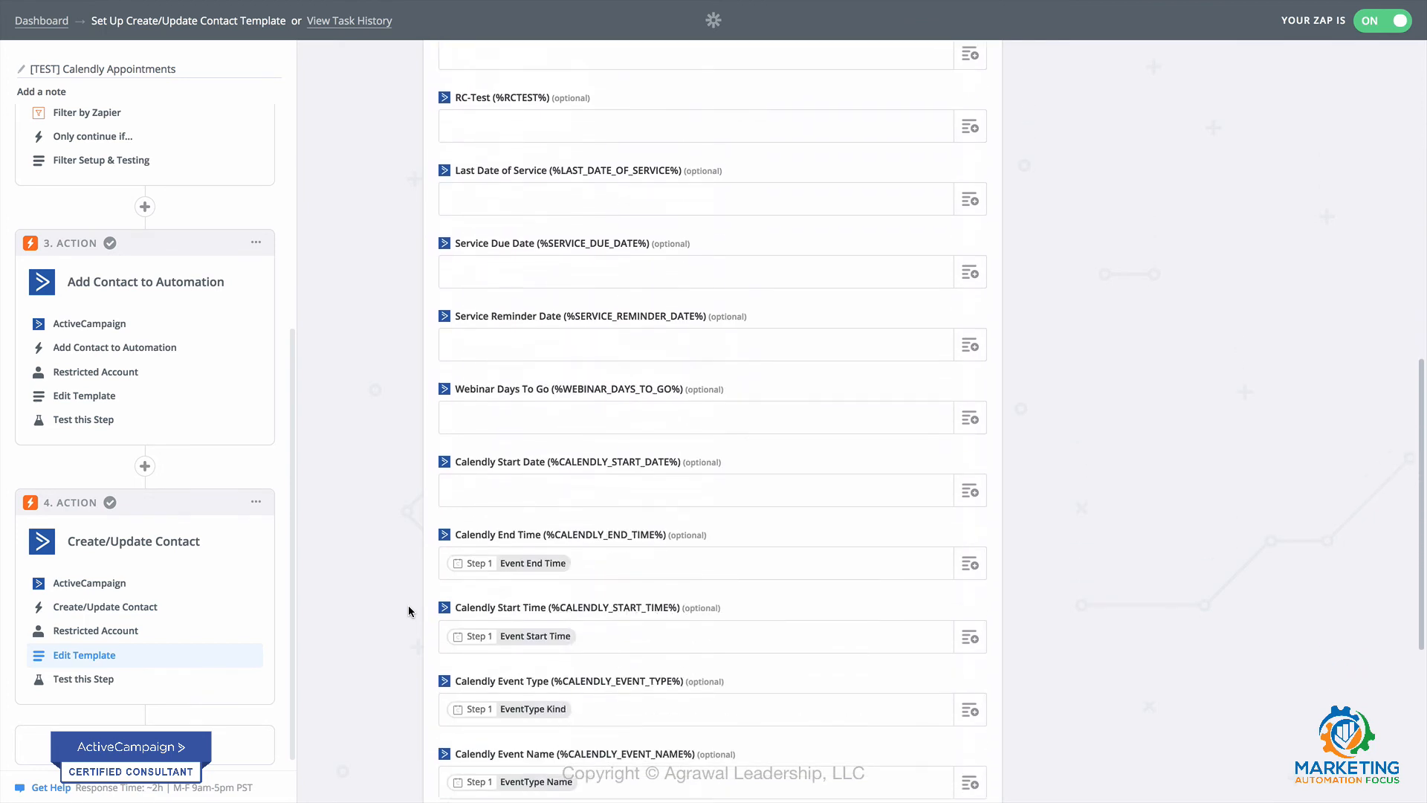
pyautogui.scroll(-2, 408, 611)
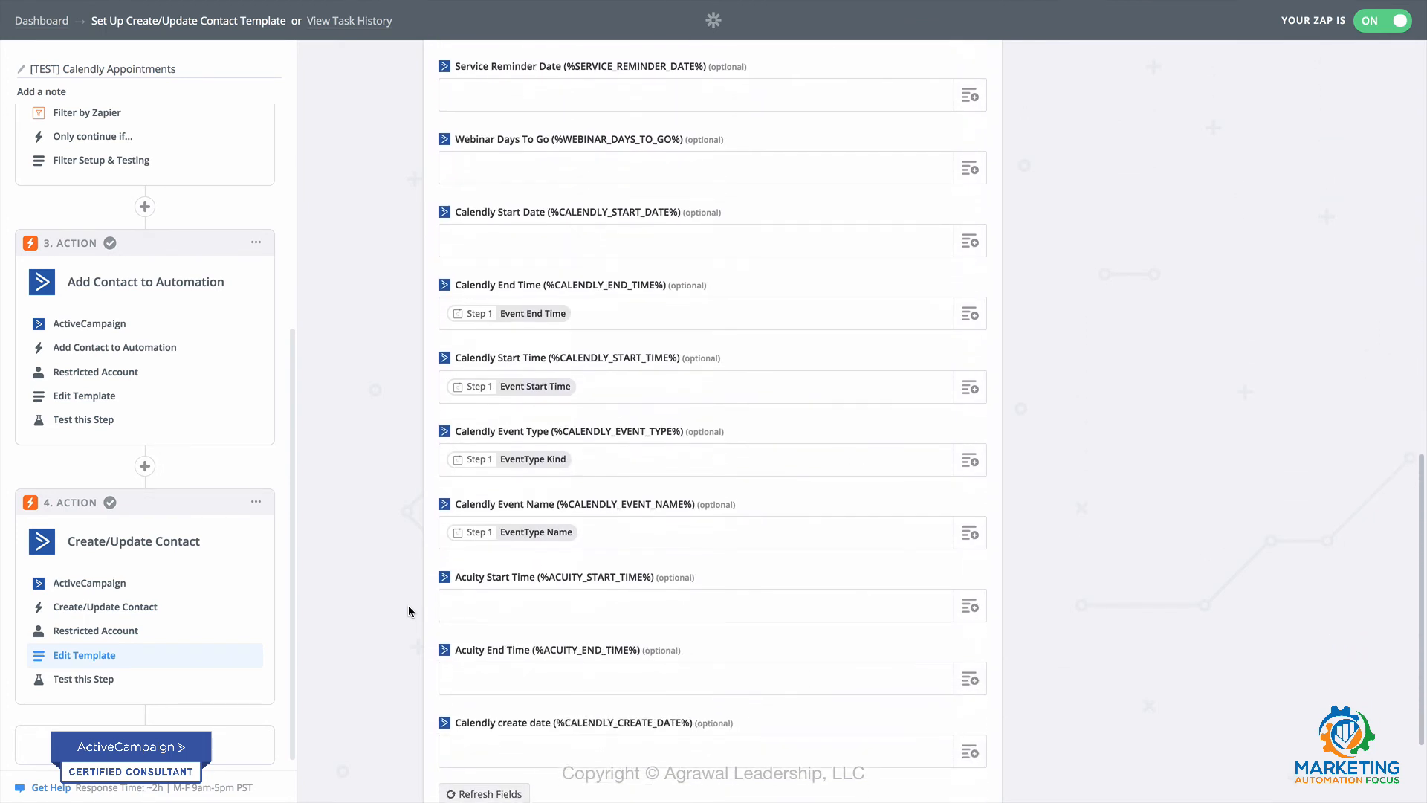
pyautogui.scroll(4, 408, 611)
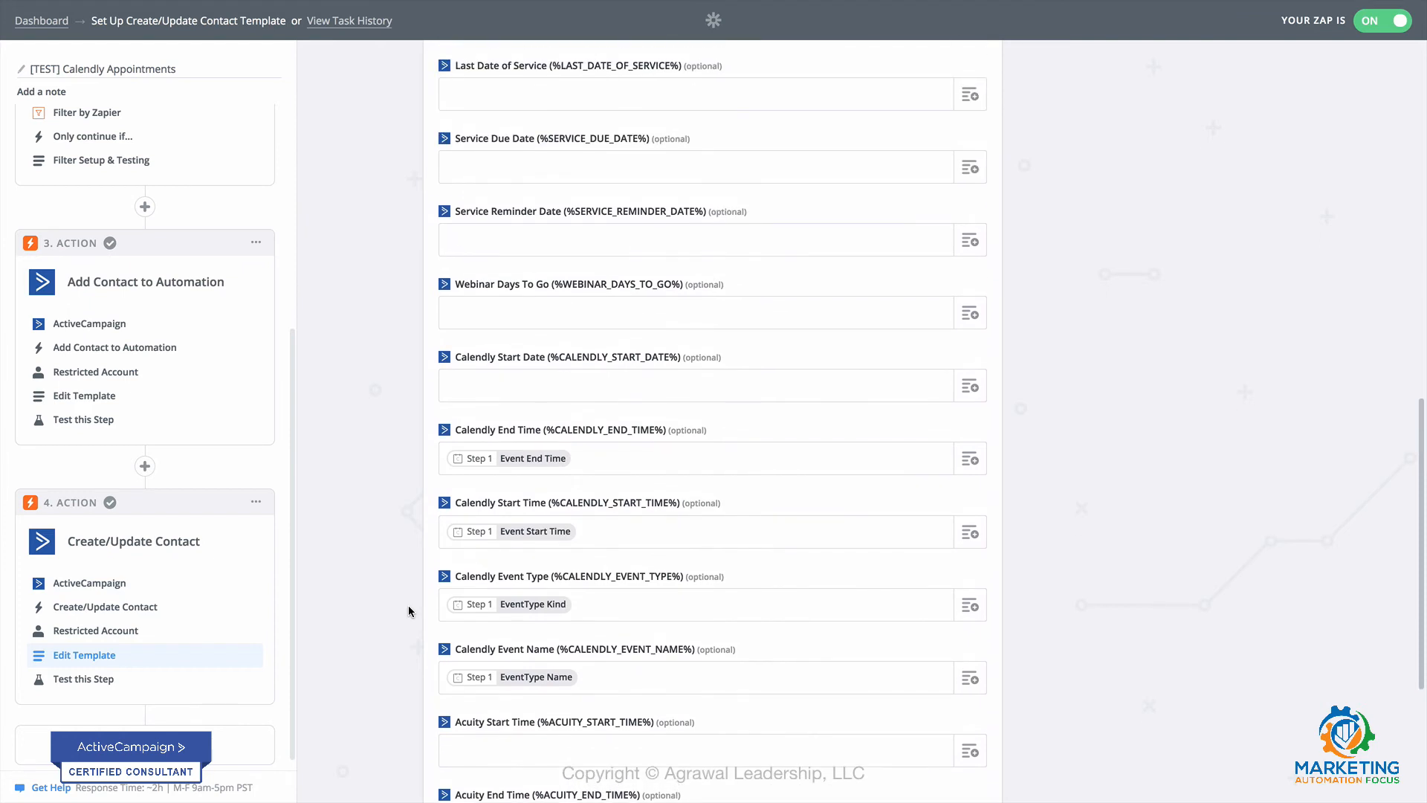
pyautogui.scroll(6, 409, 611)
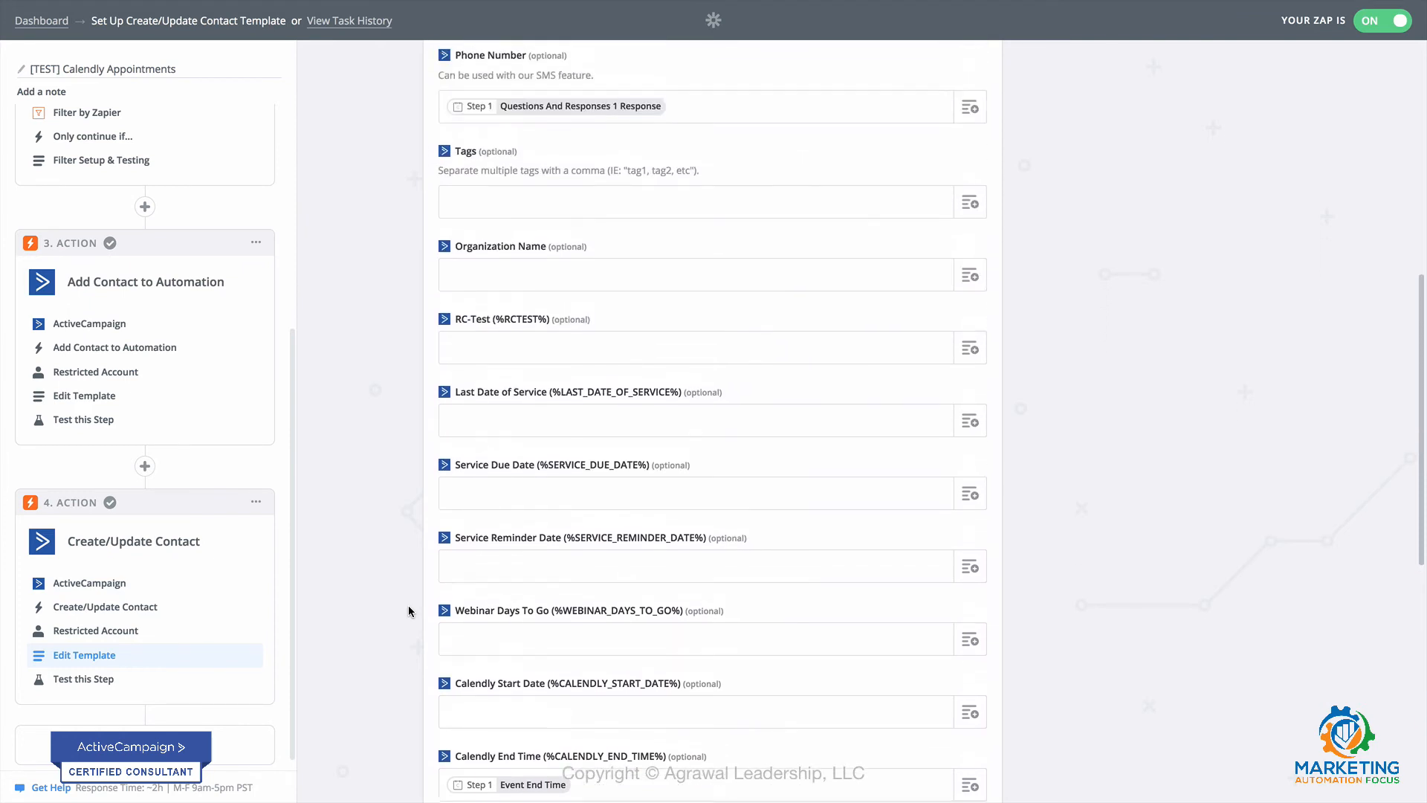
pyautogui.scroll(5, 408, 611)
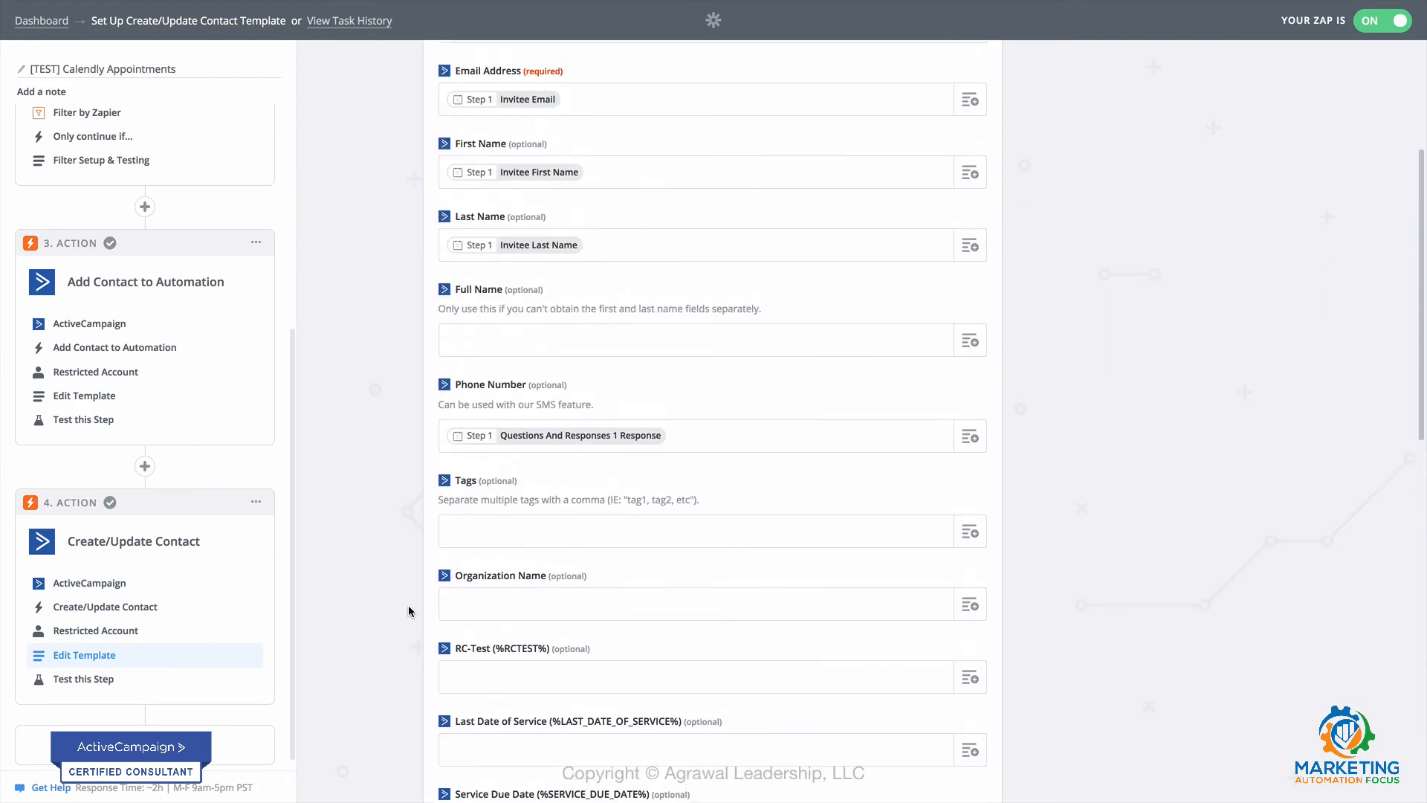
pyautogui.scroll(-8, 408, 611)
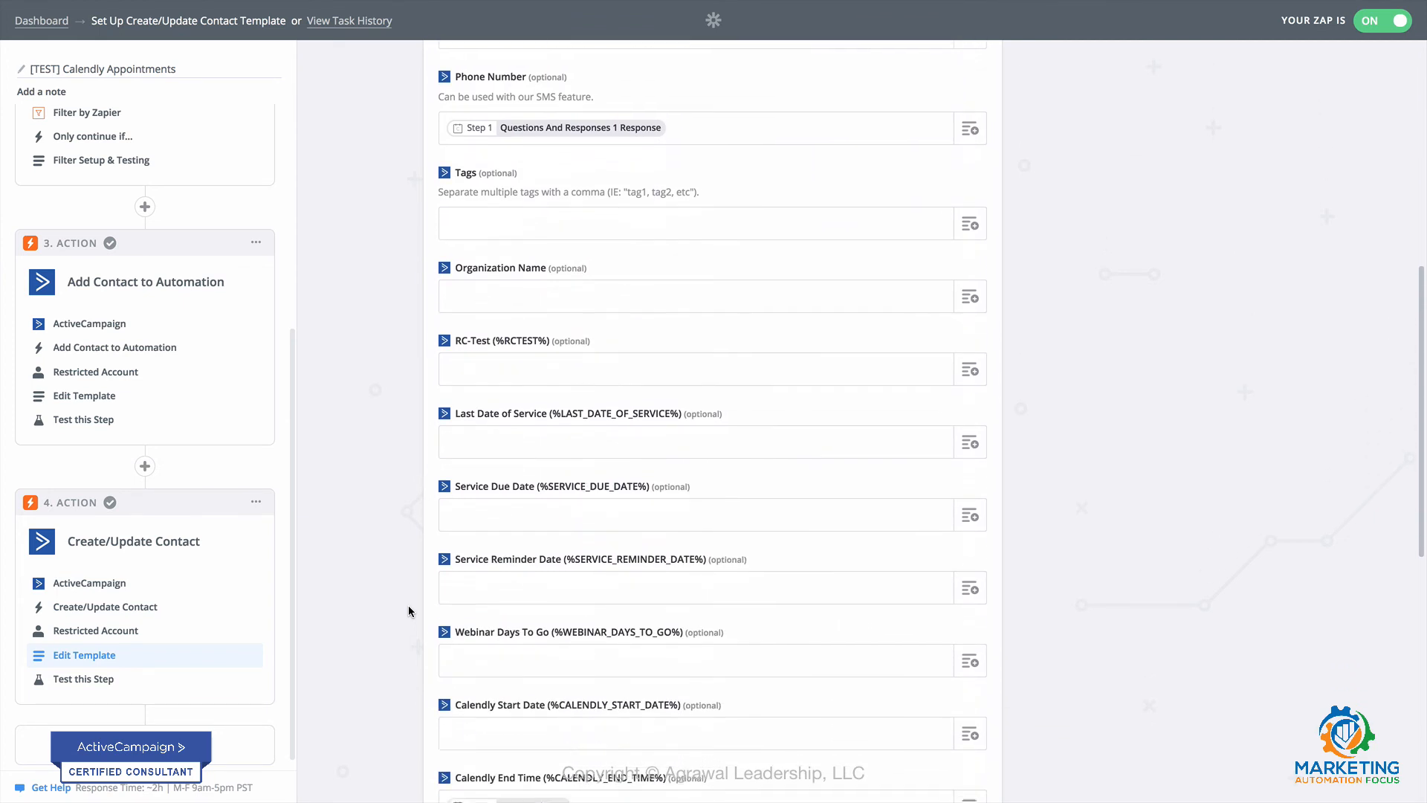
pyautogui.scroll(-5, 408, 611)
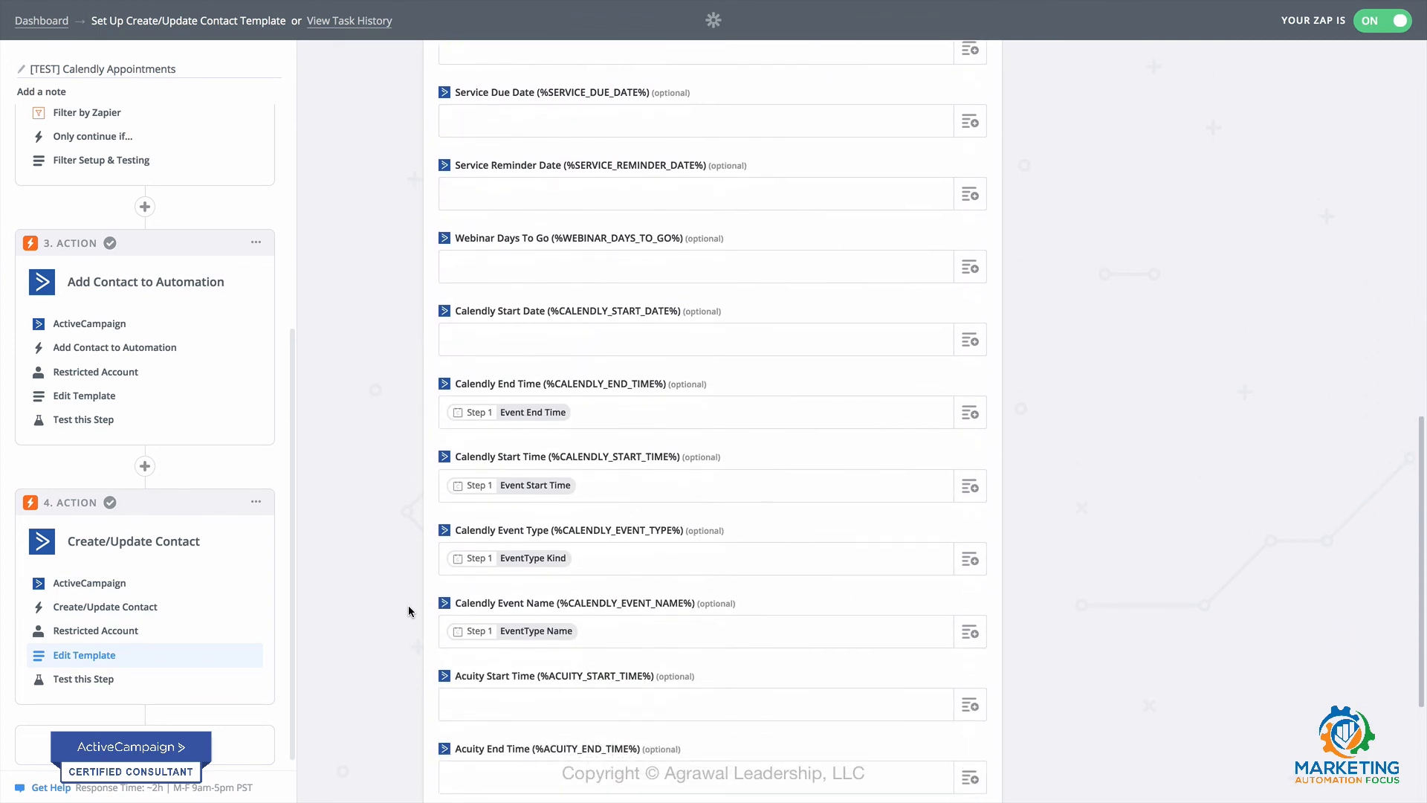
pyautogui.scroll(-1, 408, 611)
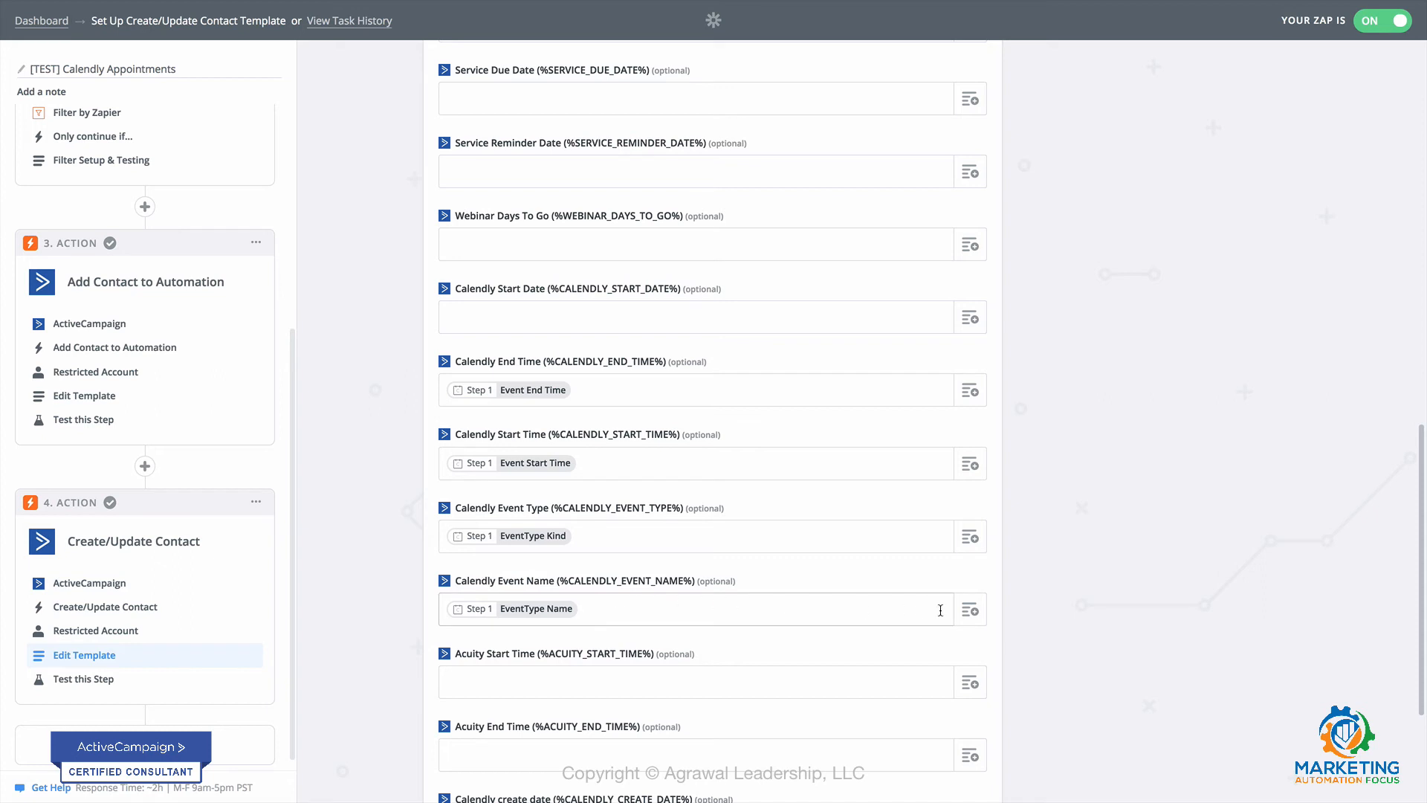
# - Examine which Invitee Created data from the Calendly trigger can be mapped to the Calendly Event Name field
pyautogui.click(968, 613)
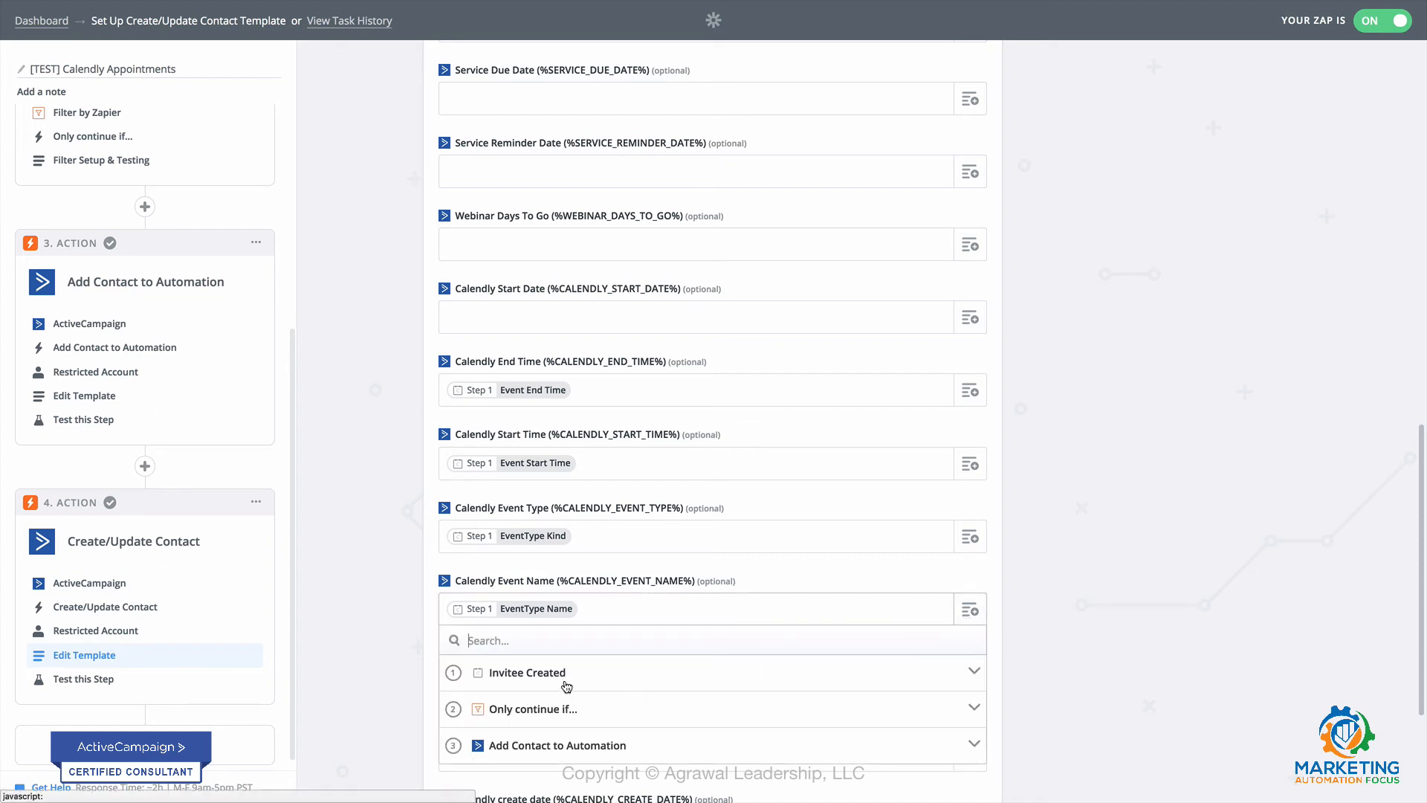
pyautogui.scroll(-1, 1084, 632)
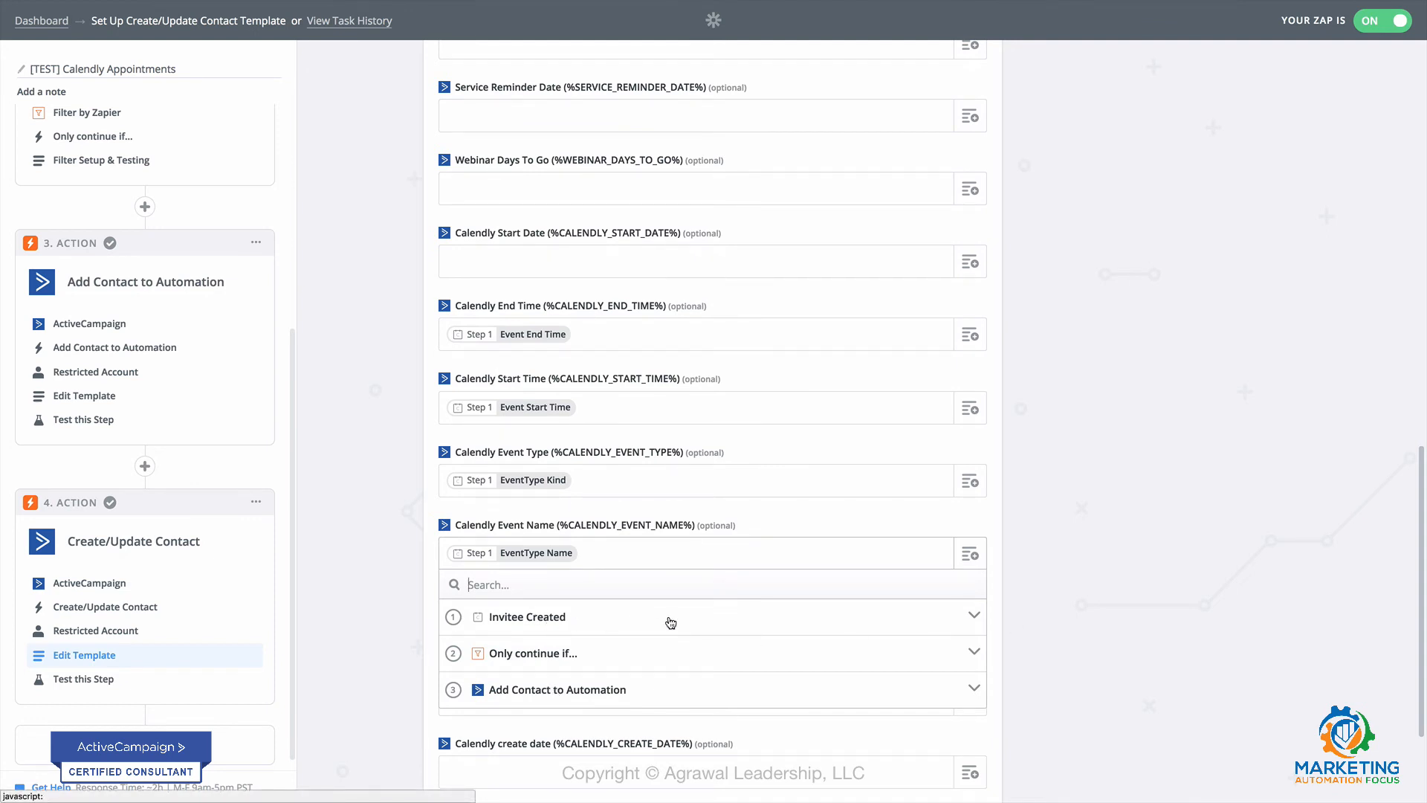
pyautogui.click(576, 624)
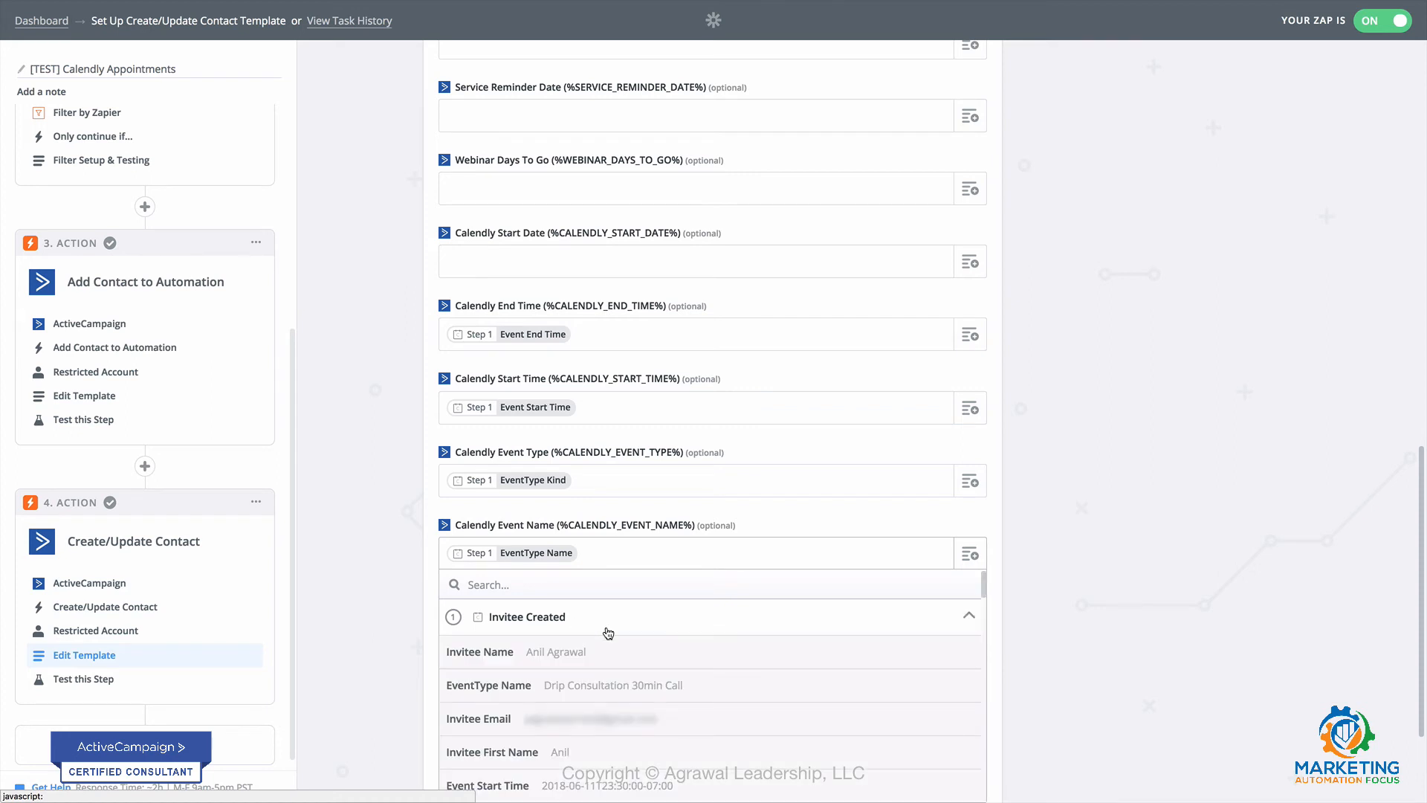
pyautogui.click(968, 618)
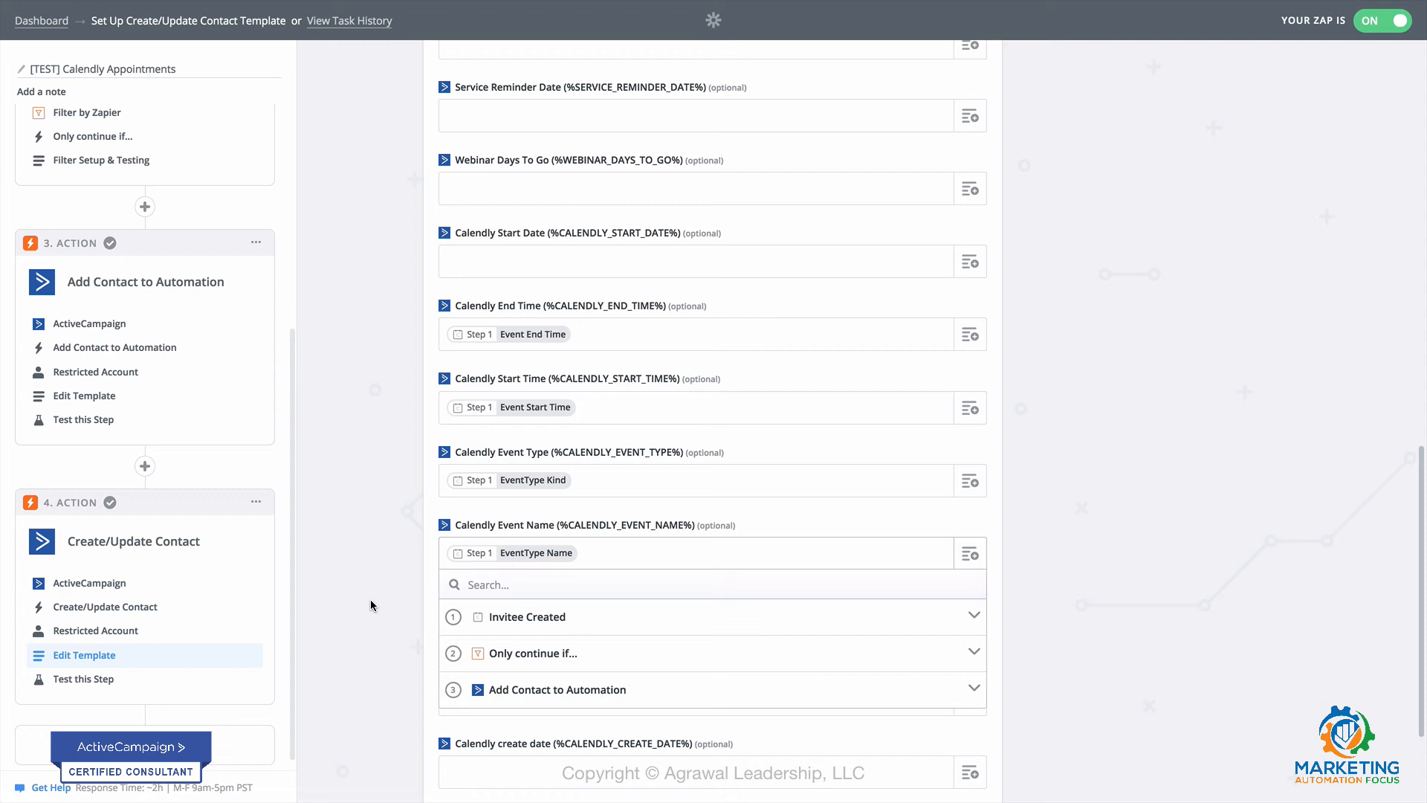
pyautogui.scroll(-1, 403, 606)
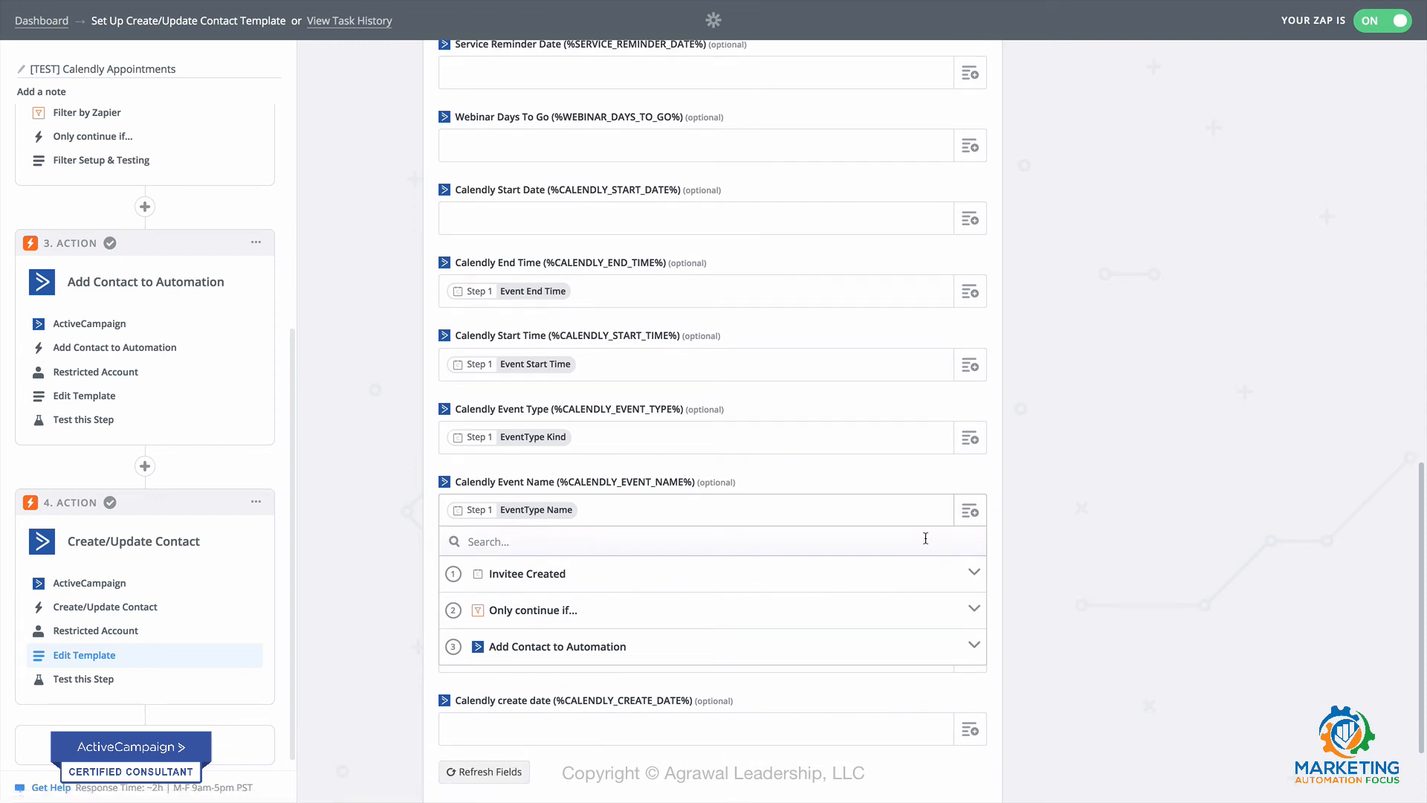
pyautogui.click(769, 505)
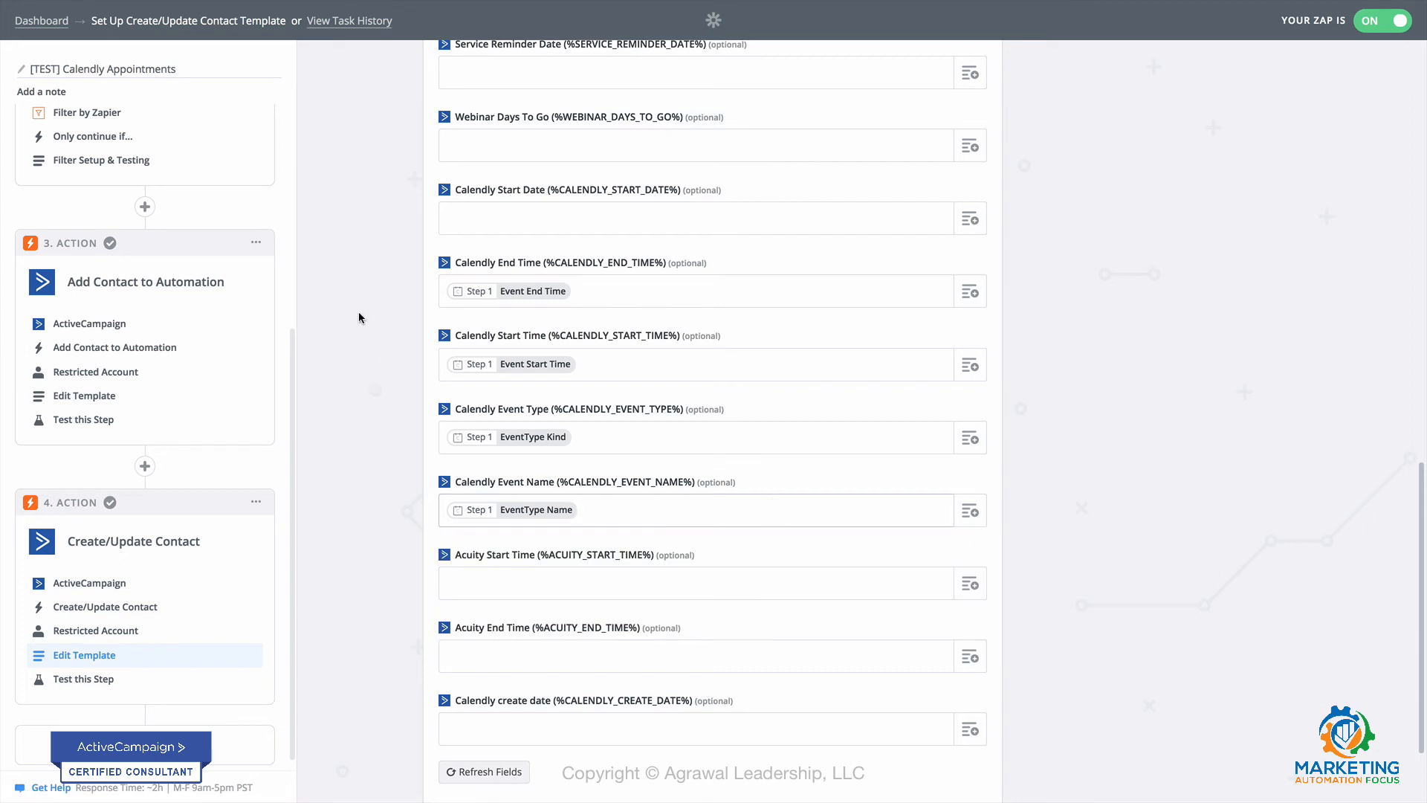
# - Enter the tag "30min Call" in the Tags field of the Create/Update Contact template
pyautogui.scroll(5, 368, 373)
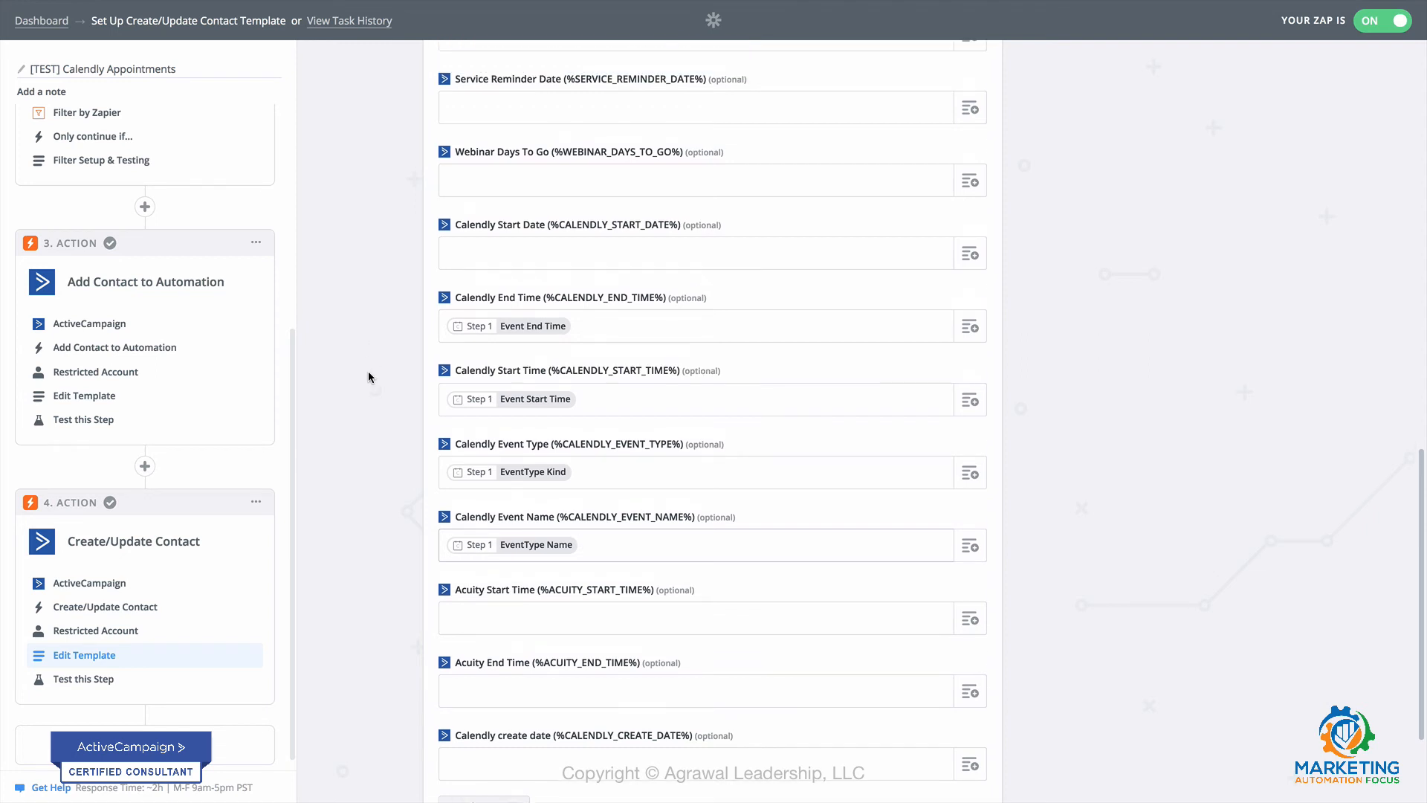
pyautogui.scroll(3, 368, 377)
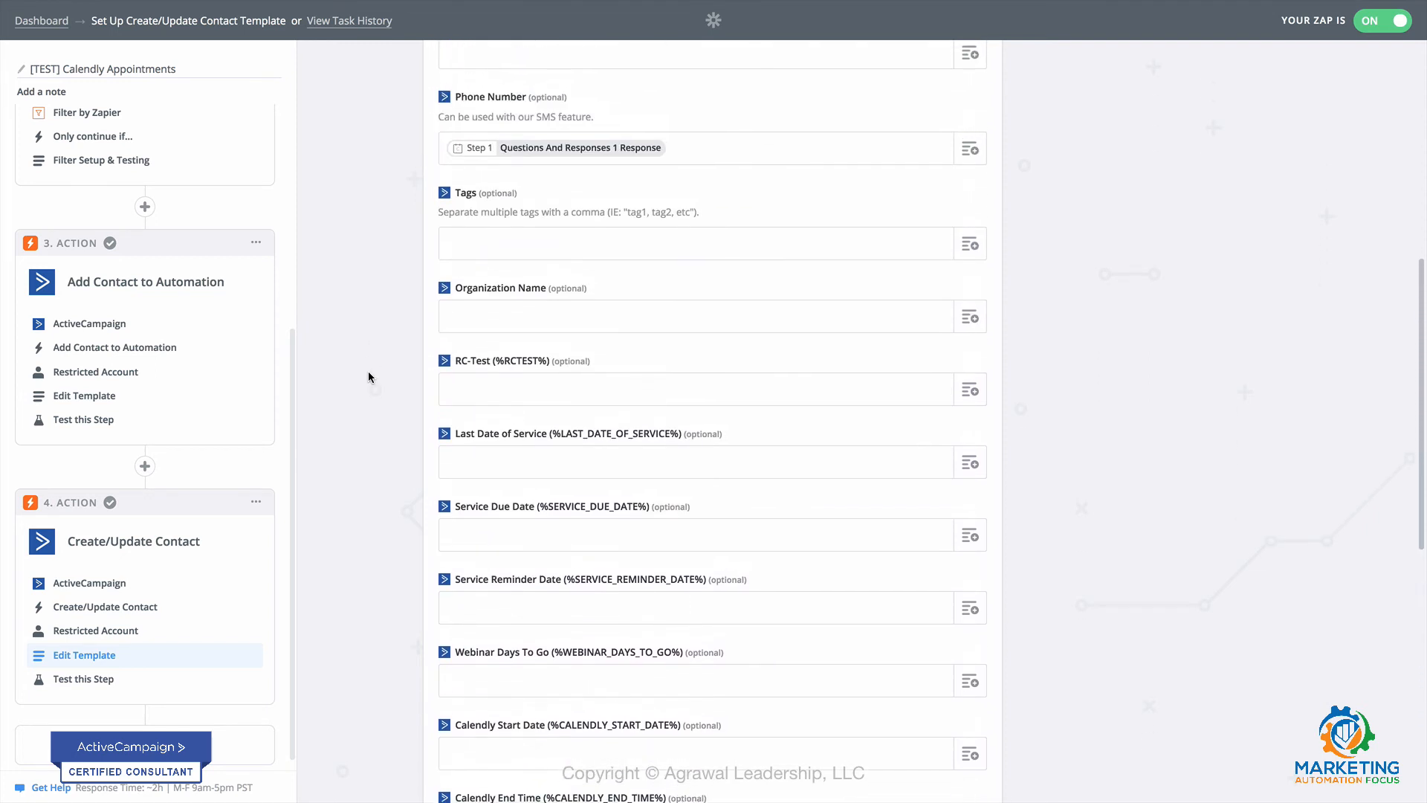
pyautogui.click(474, 306)
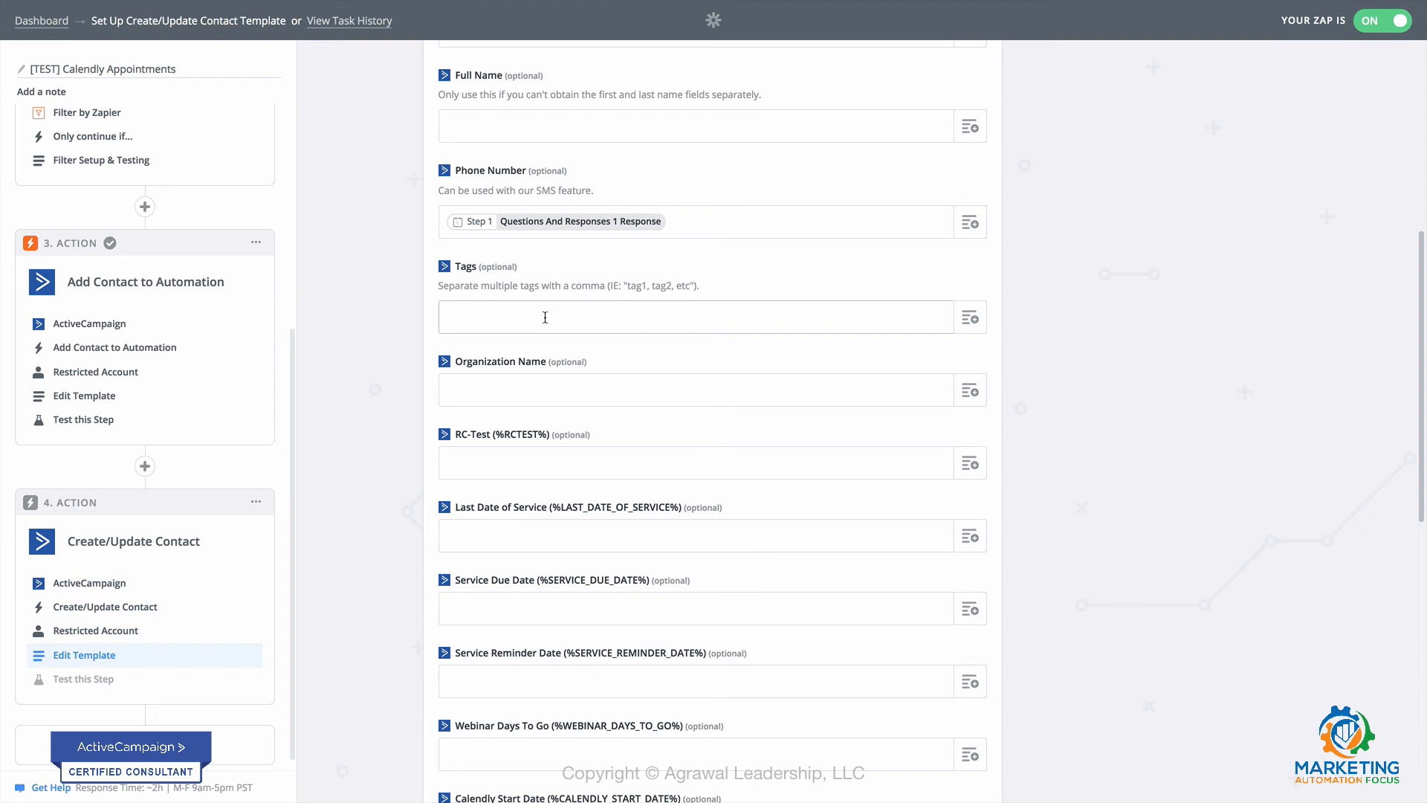
pyautogui.write('30min Call')
pyautogui.click(430, 295)
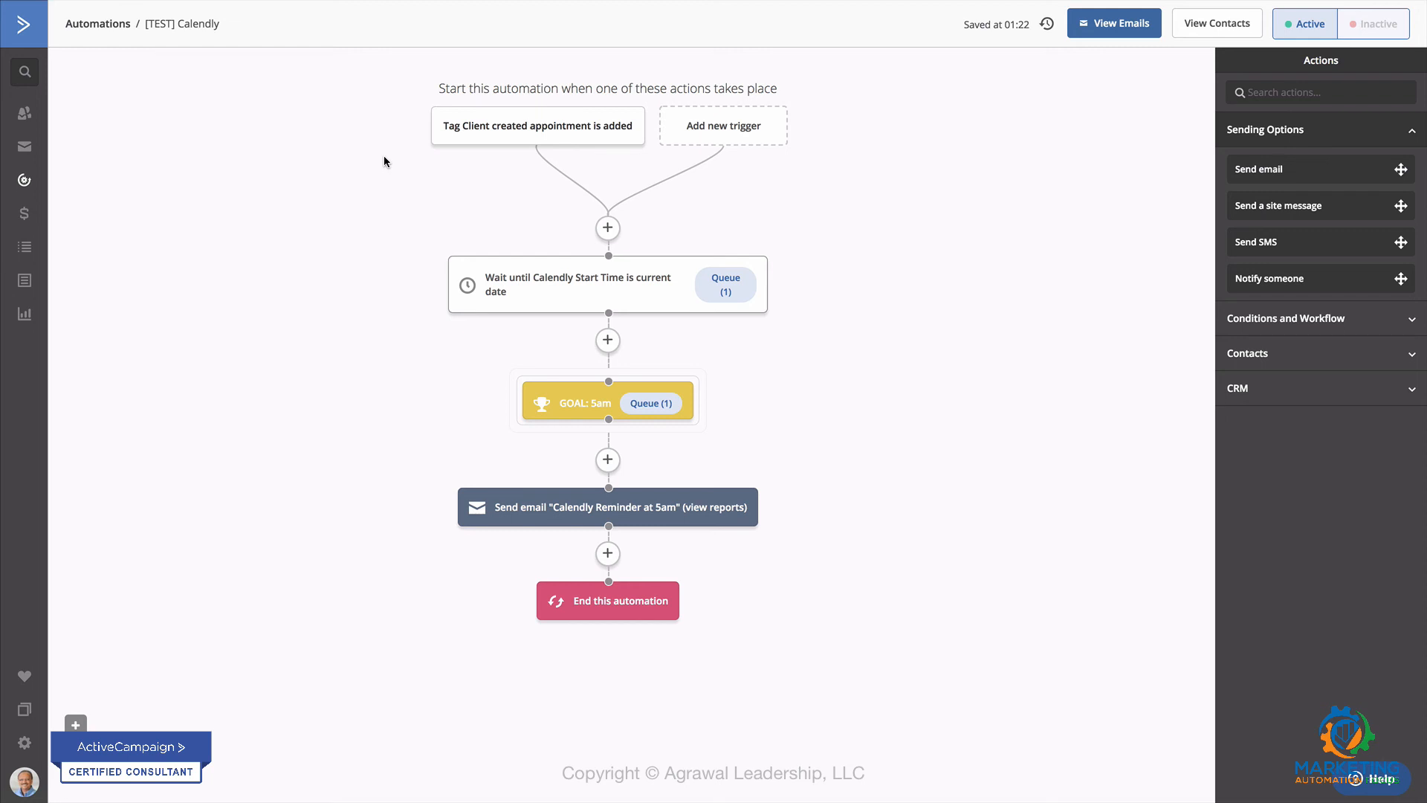
# - In ActiveCampaign's [TEST] Calendly automation, inspect the Calendly Start Time wait step's condition settings and close them without saving
pyautogui.moveTo(478, 141)
pyautogui.moveTo(533, 295)
pyautogui.click(547, 295)
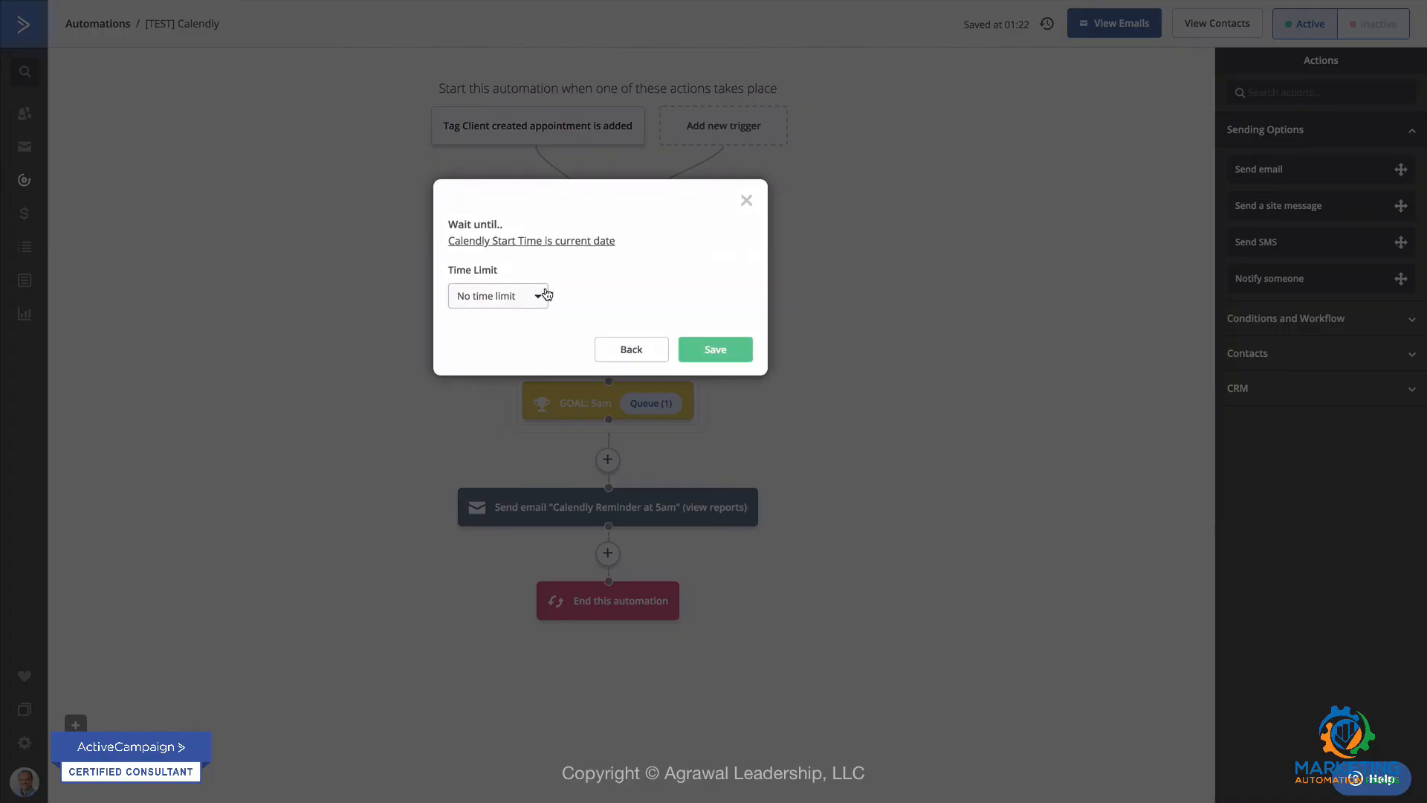
pyautogui.click(527, 242)
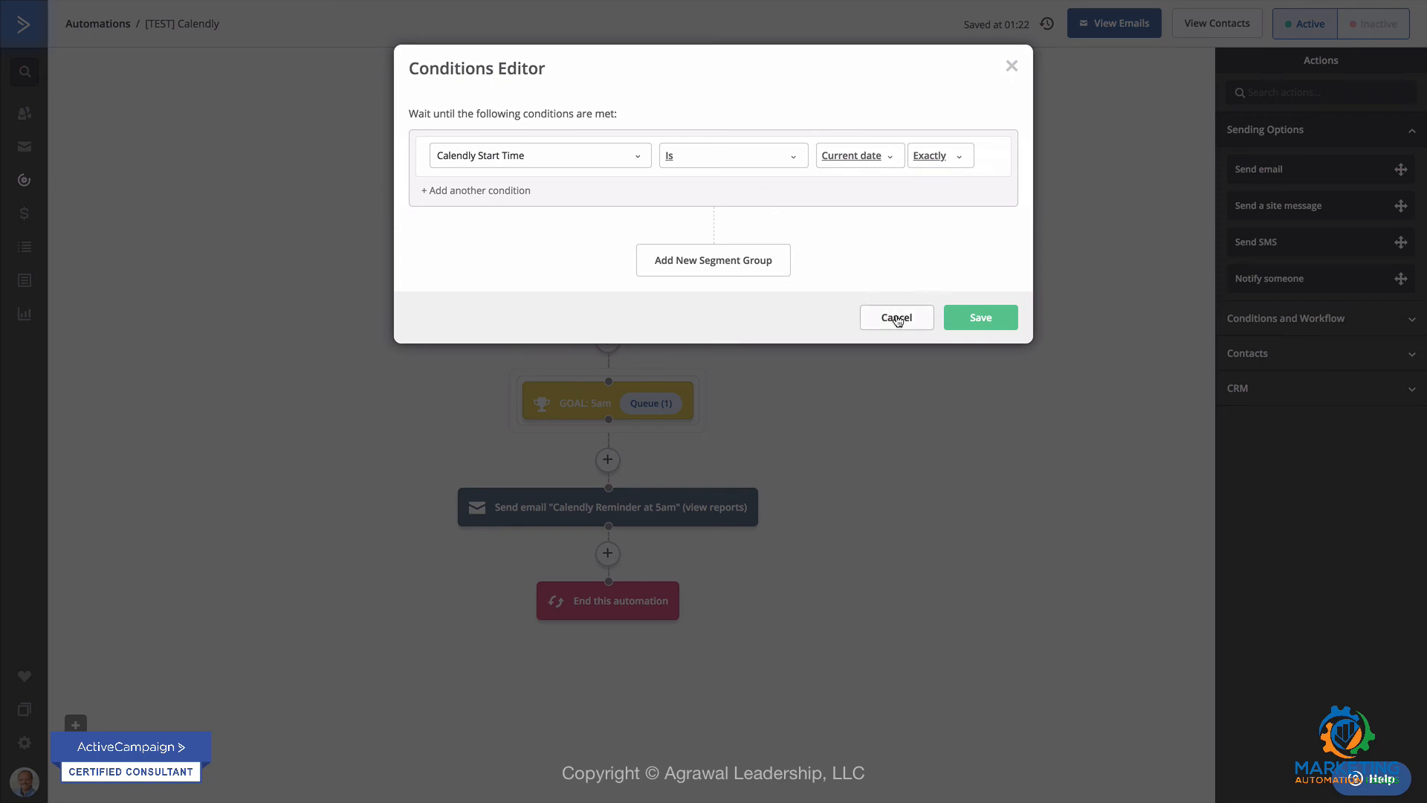
pyautogui.click(897, 319)
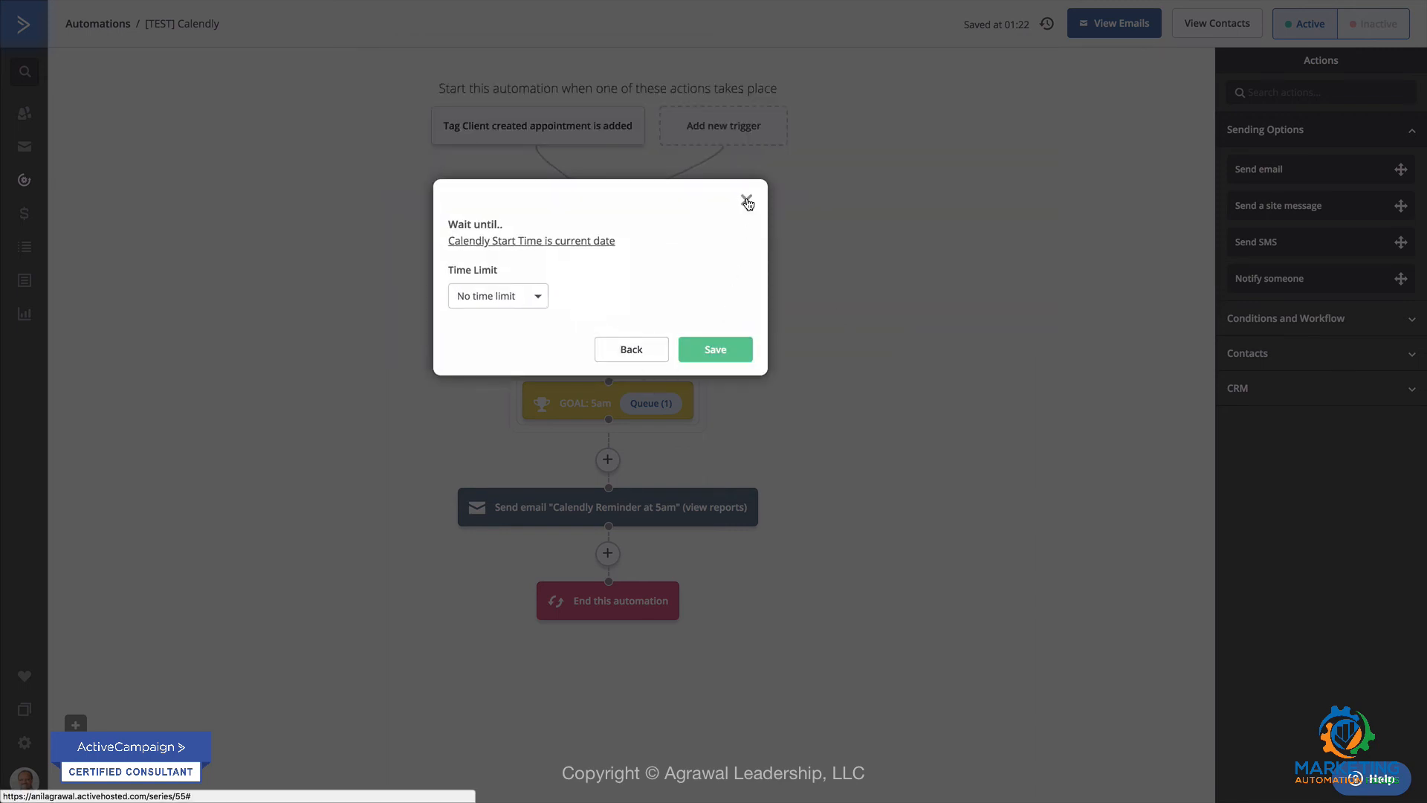
pyautogui.click(747, 200)
# - Inspect the 5am goal's settings and its sets of conditions, closing both without saving
pyautogui.moveTo(581, 410)
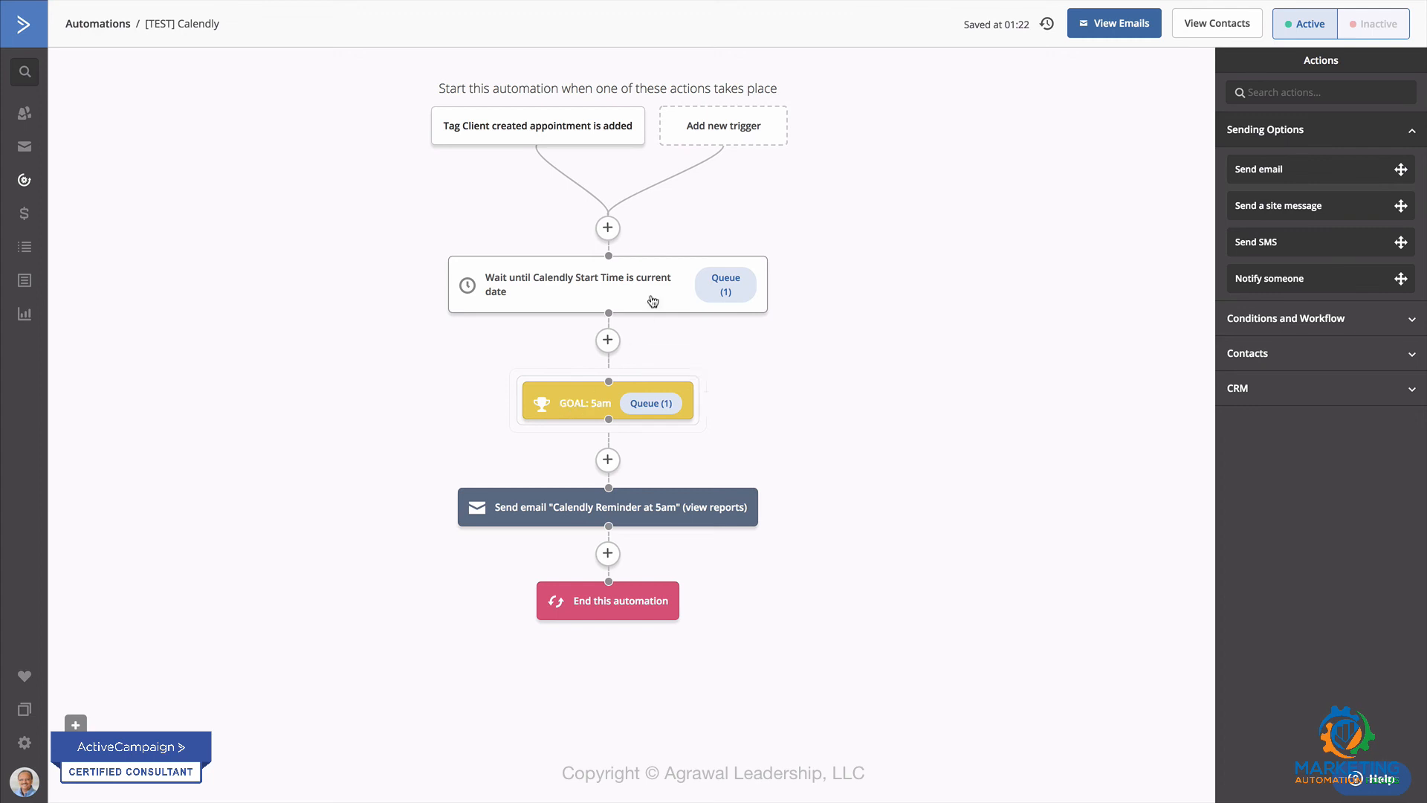
pyautogui.moveTo(721, 269)
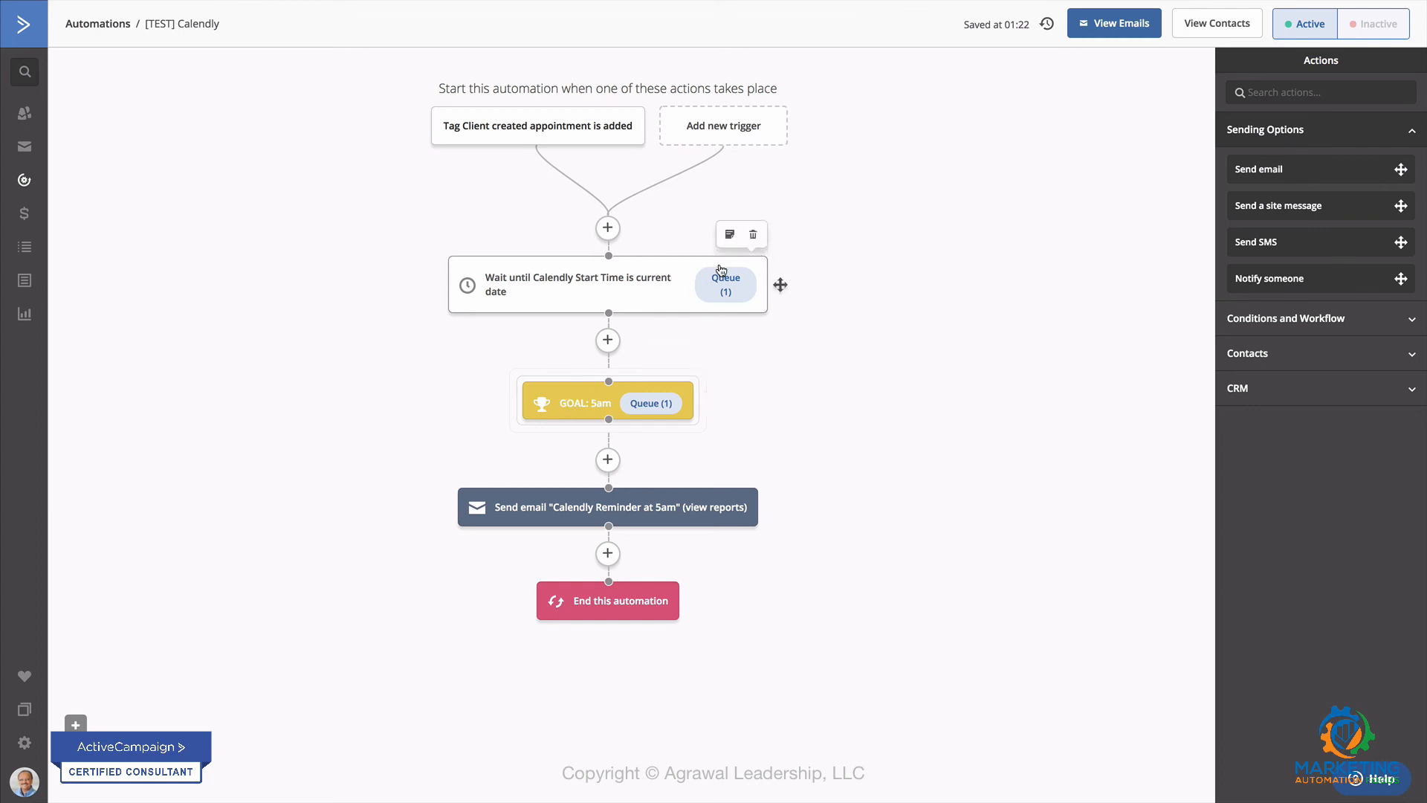
pyautogui.click(582, 405)
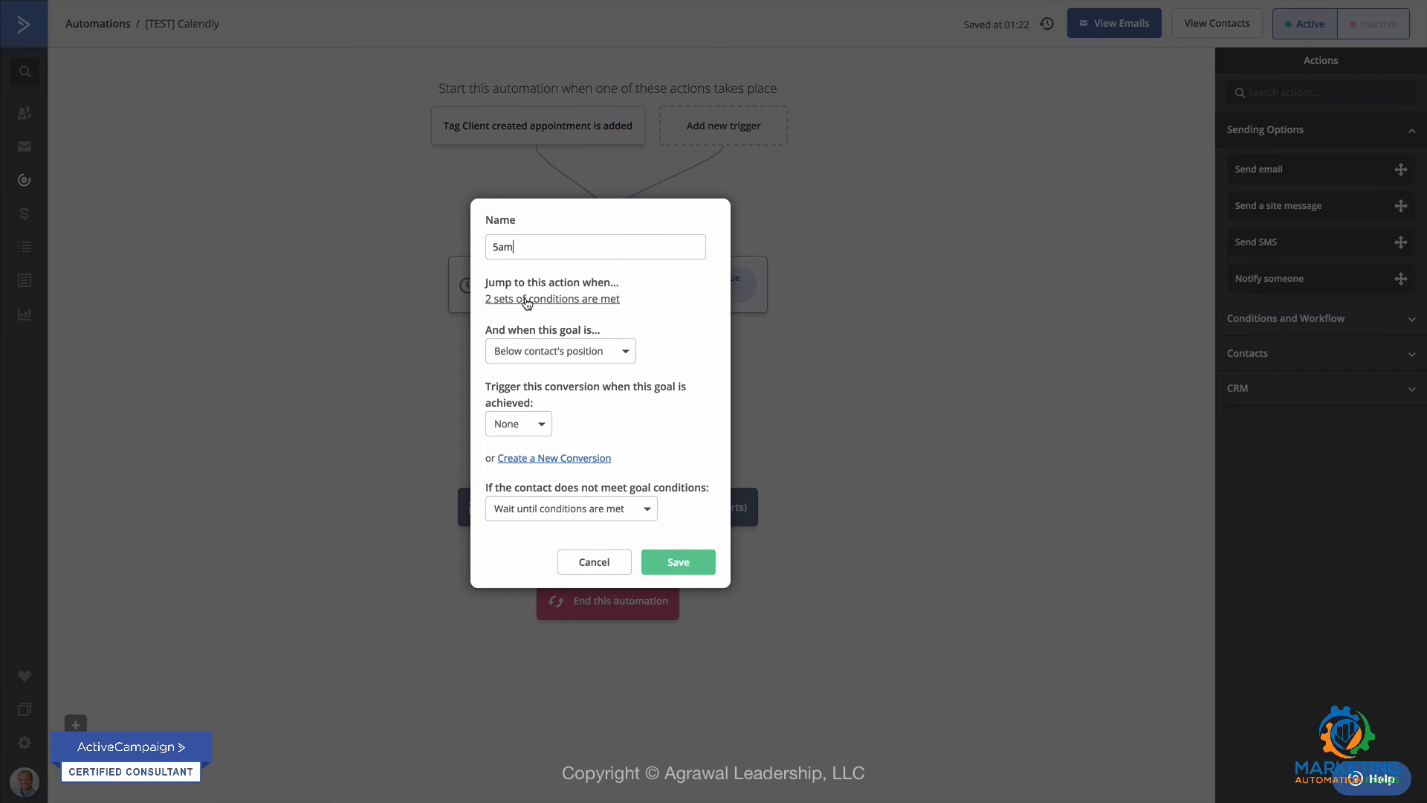
pyautogui.click(525, 300)
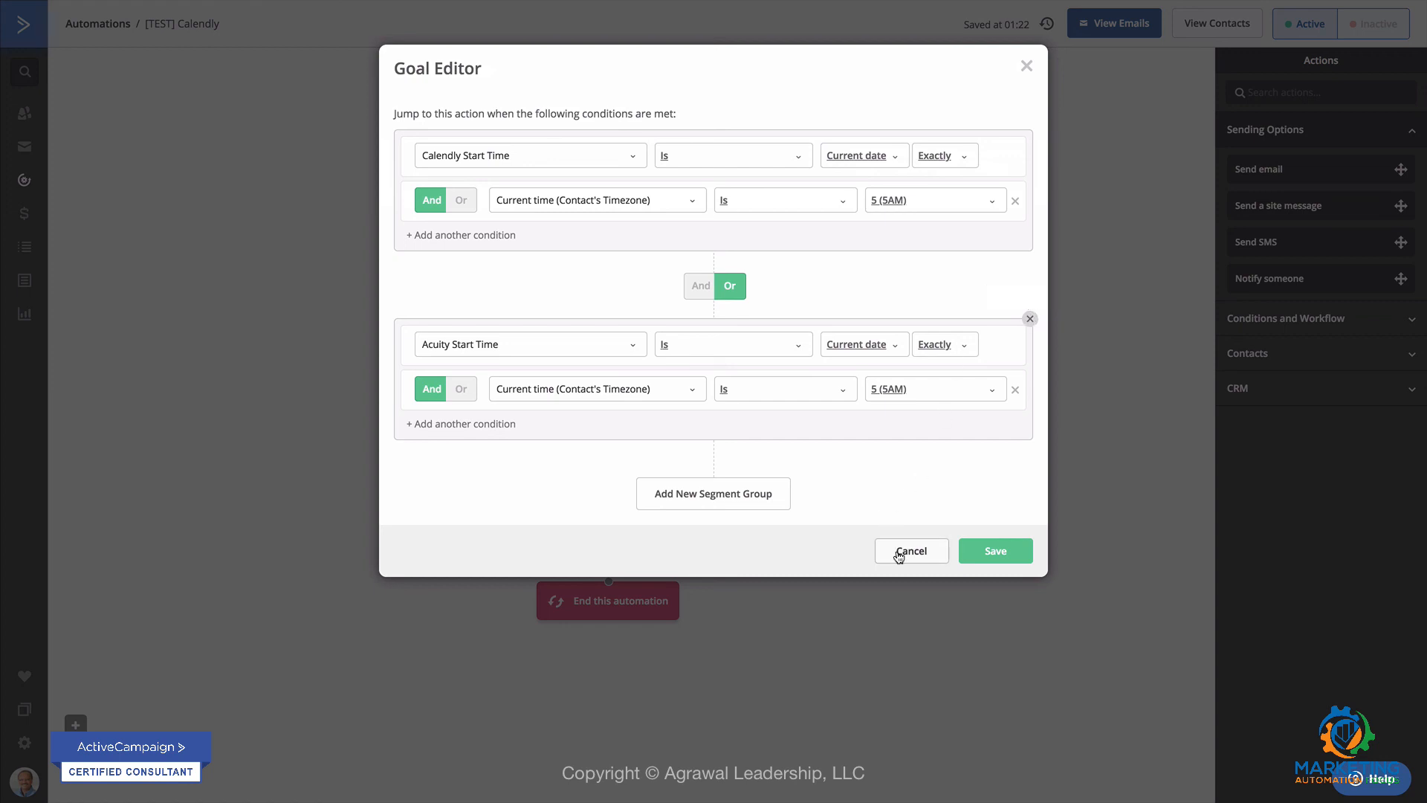
pyautogui.click(909, 550)
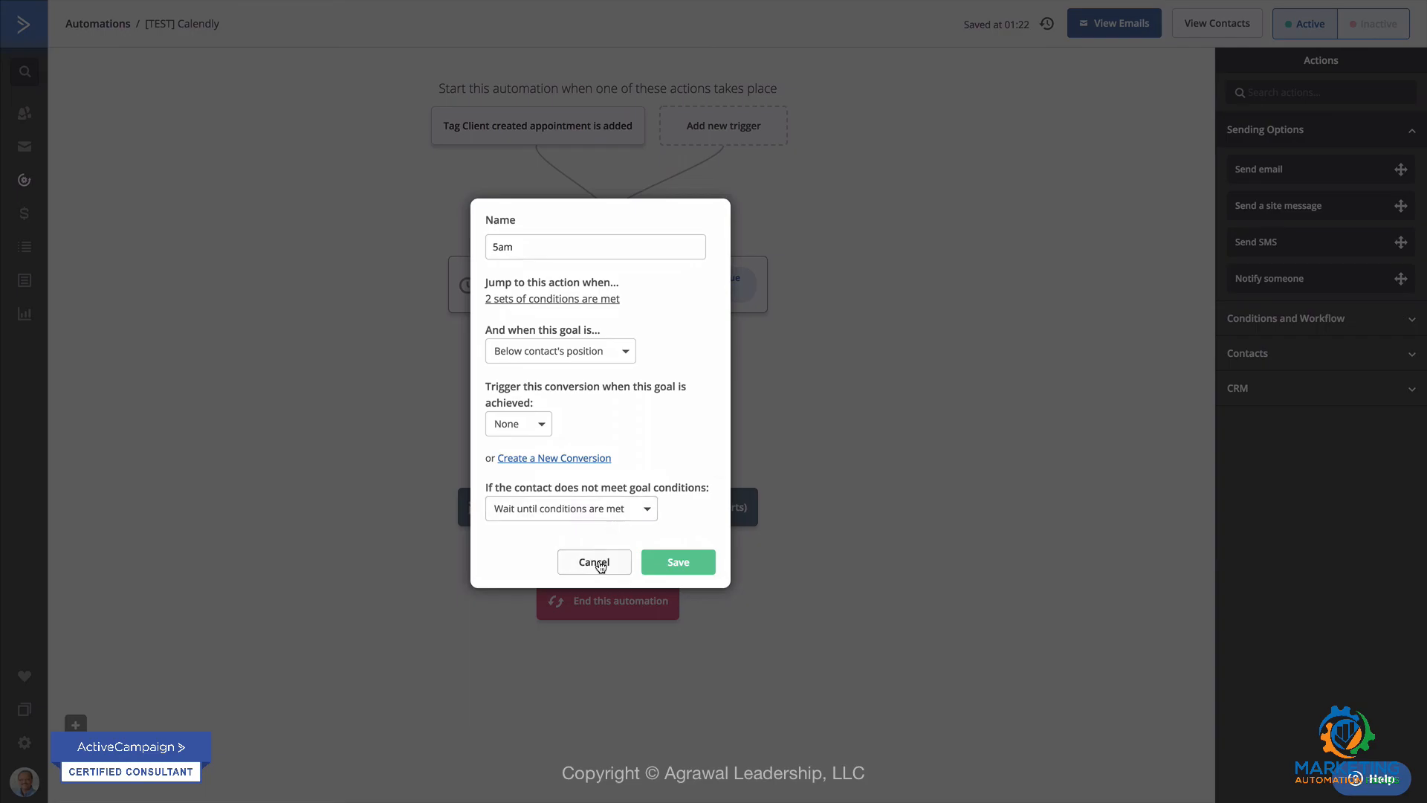
pyautogui.click(601, 564)
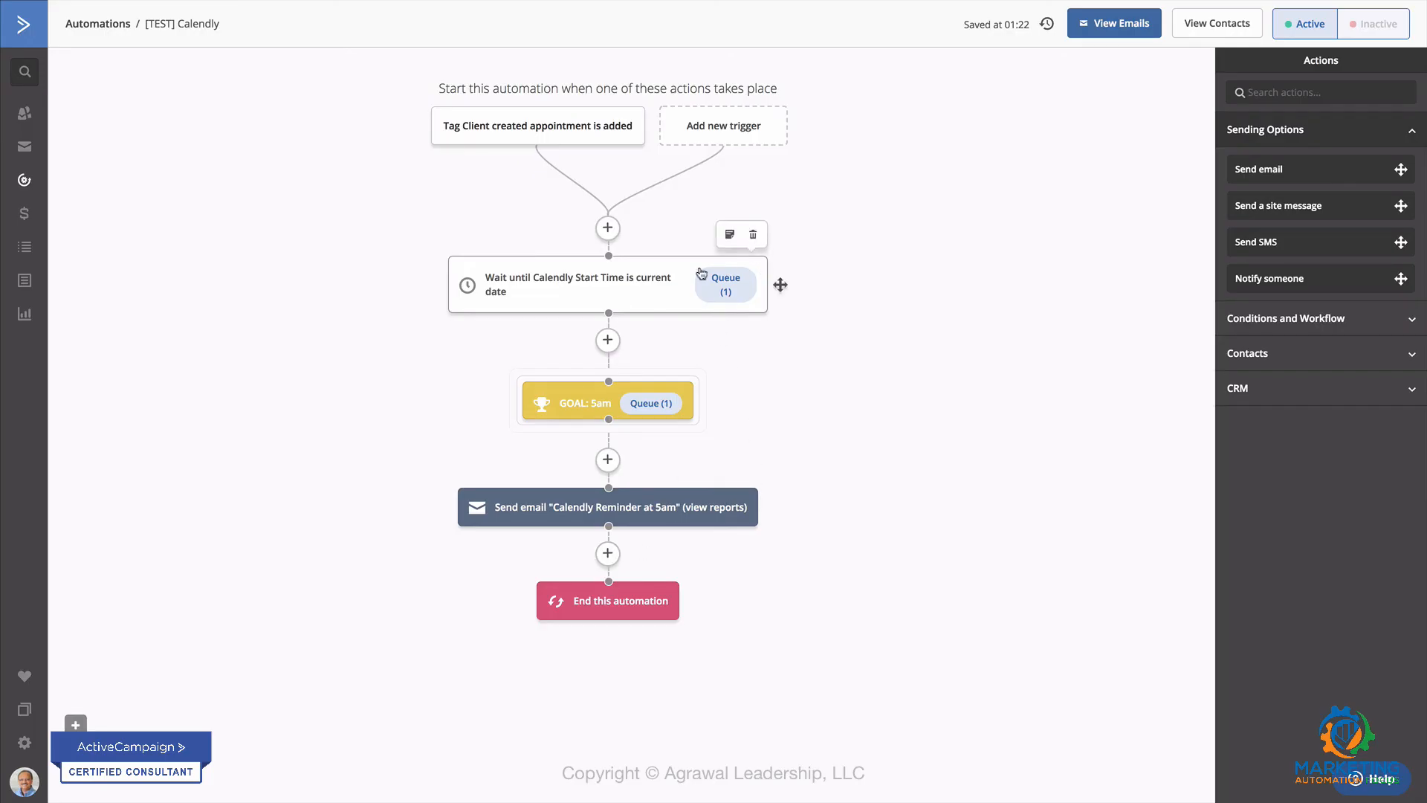